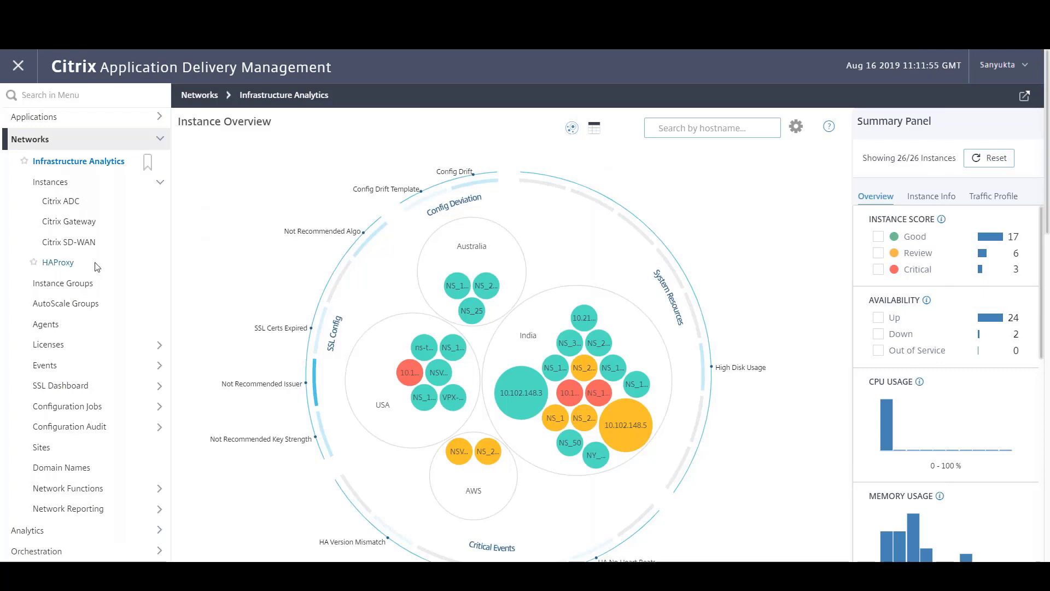
Step: Go to System > User Administration > Access Policies
scroll(96, 266, "down", 1)
left_click(27, 533)
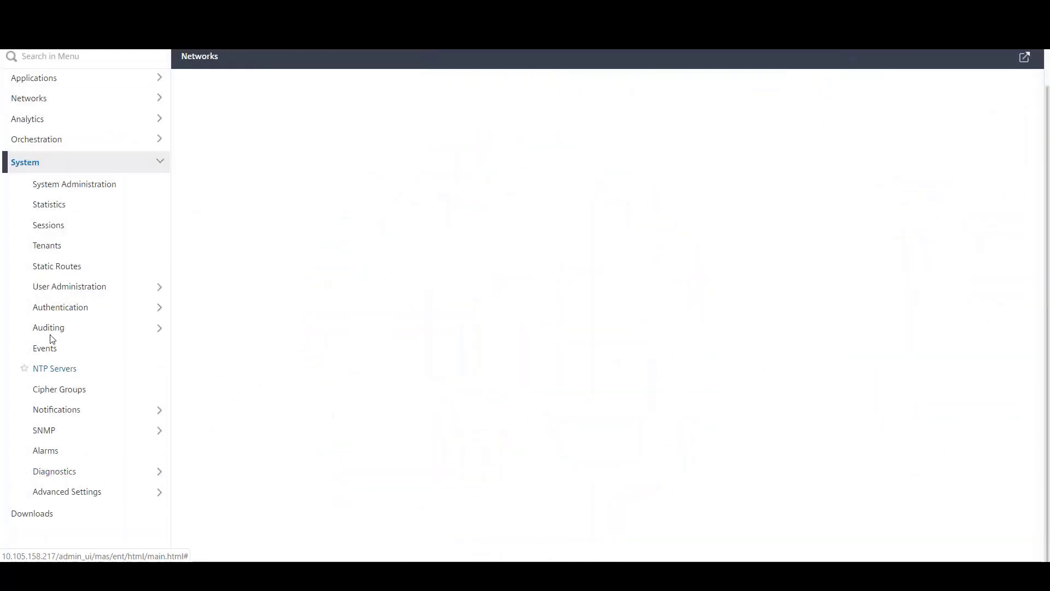
left_click(159, 288)
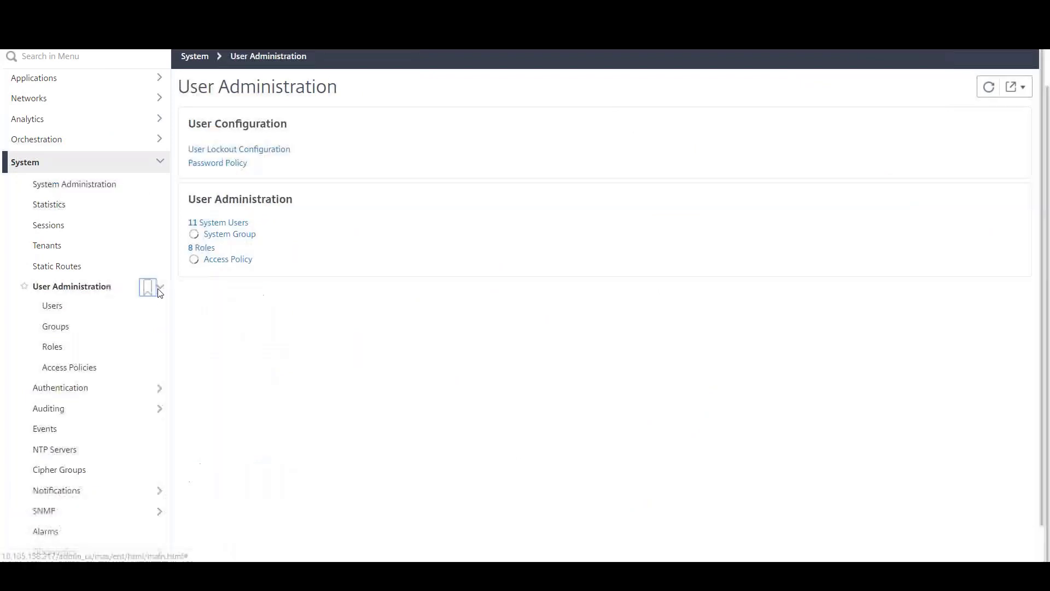
left_click(224, 259)
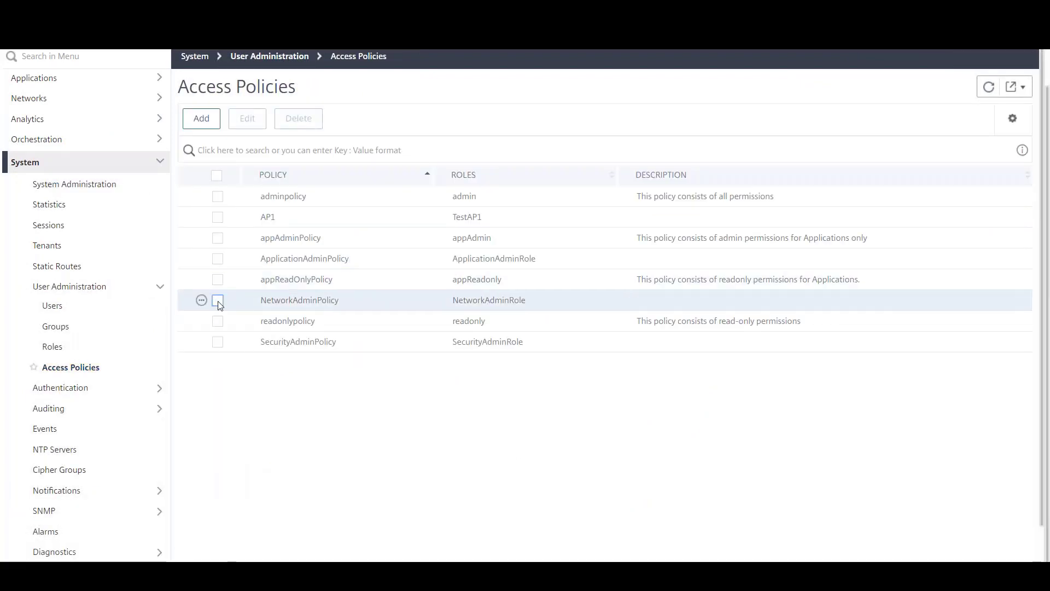
Step: Review NetworkAdminPolicy's Networks permissions, close without saving, and deselect the policy
left_click(217, 300)
left_click(247, 118)
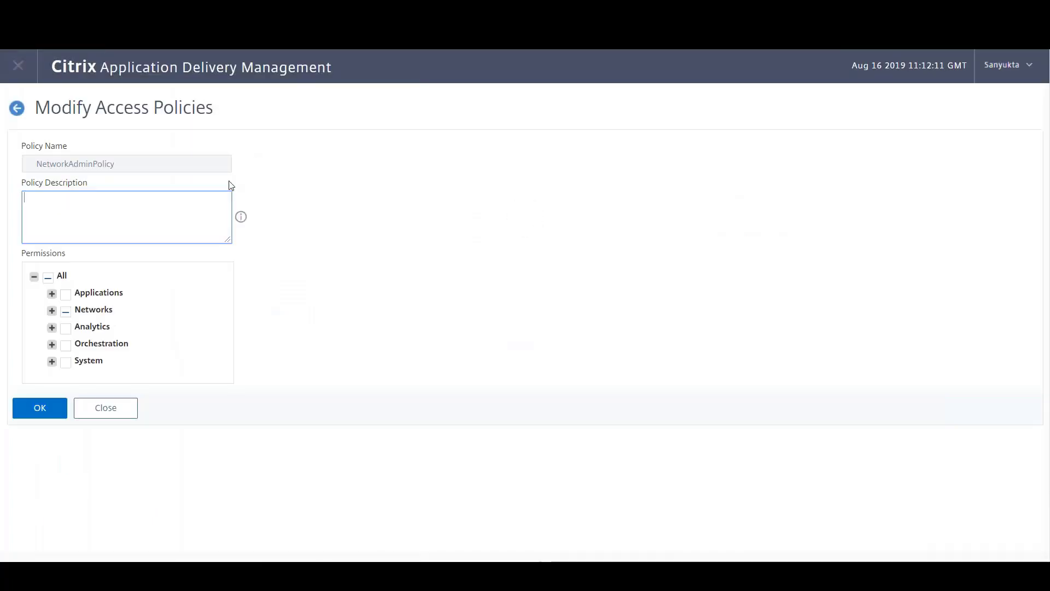
left_click(52, 310)
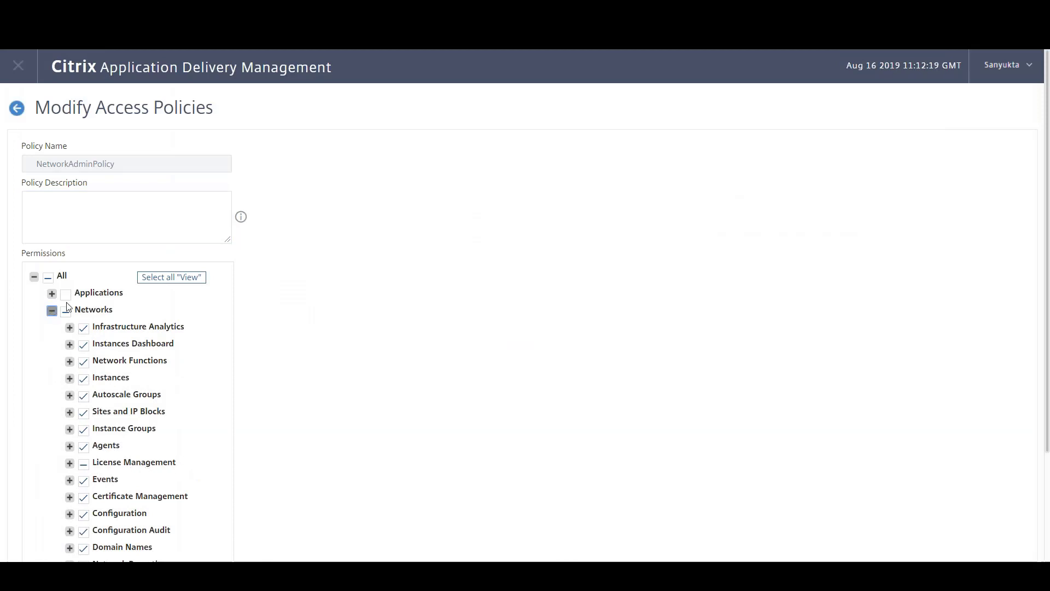
left_click(34, 276)
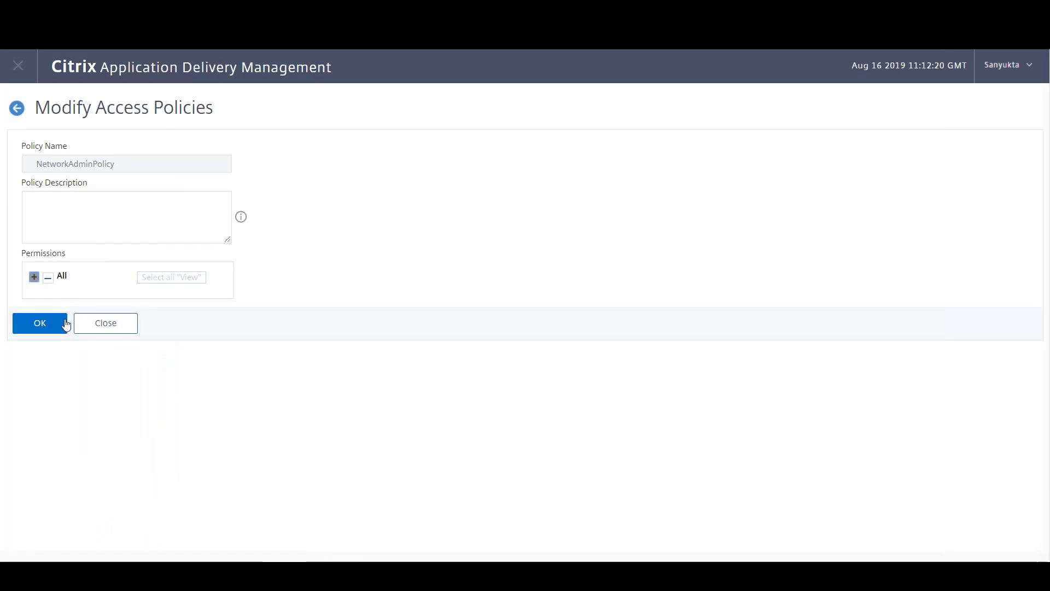
left_click(99, 325)
left_click(217, 339)
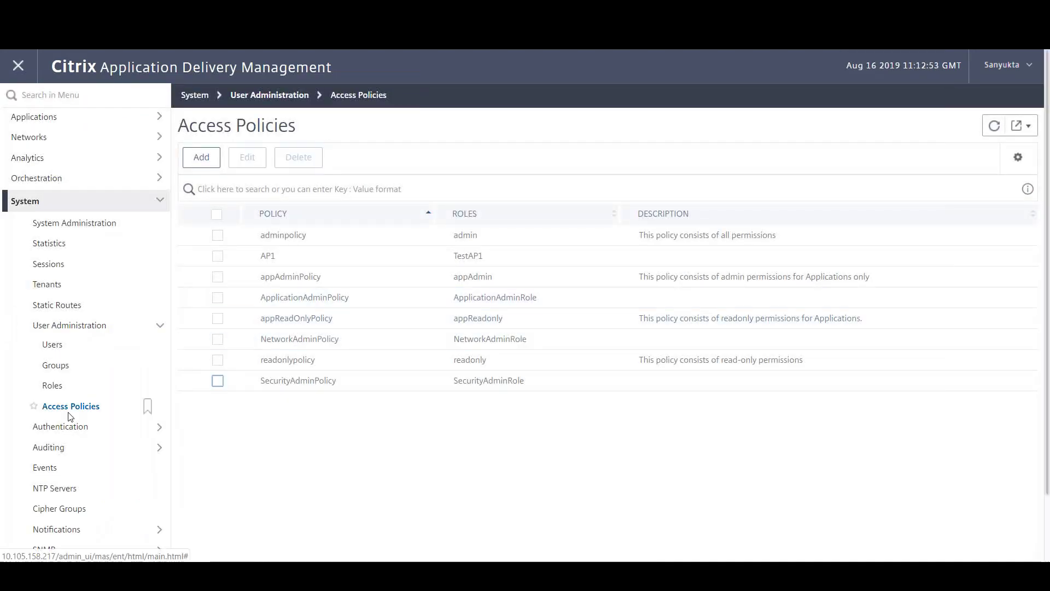
Step: Edit NetworkAdminGroup and advance past Authorization Settings to its Assign Users step
left_click(64, 369)
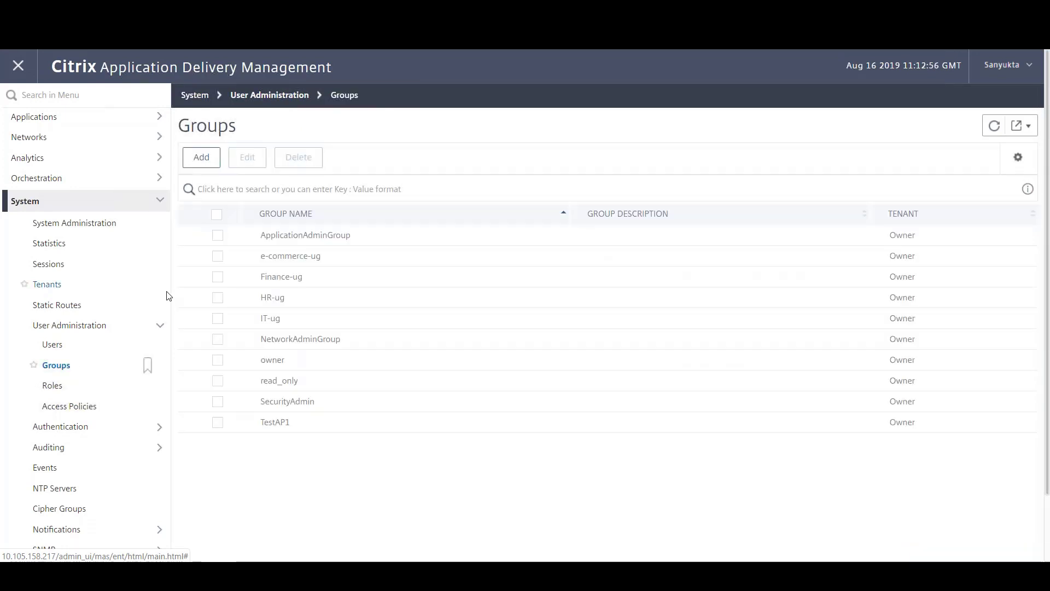
left_click(218, 340)
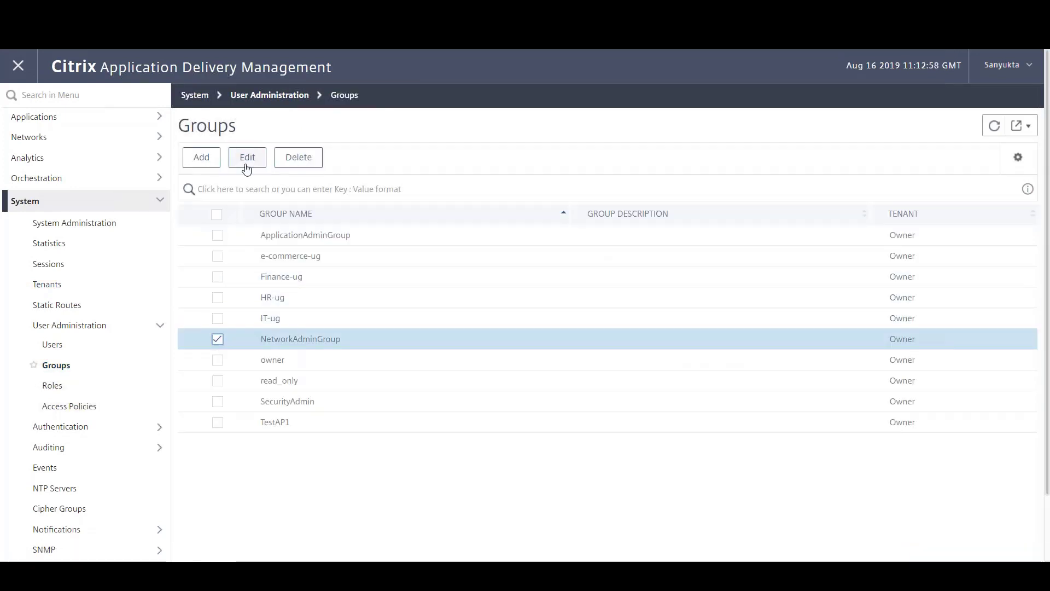
left_click(246, 160)
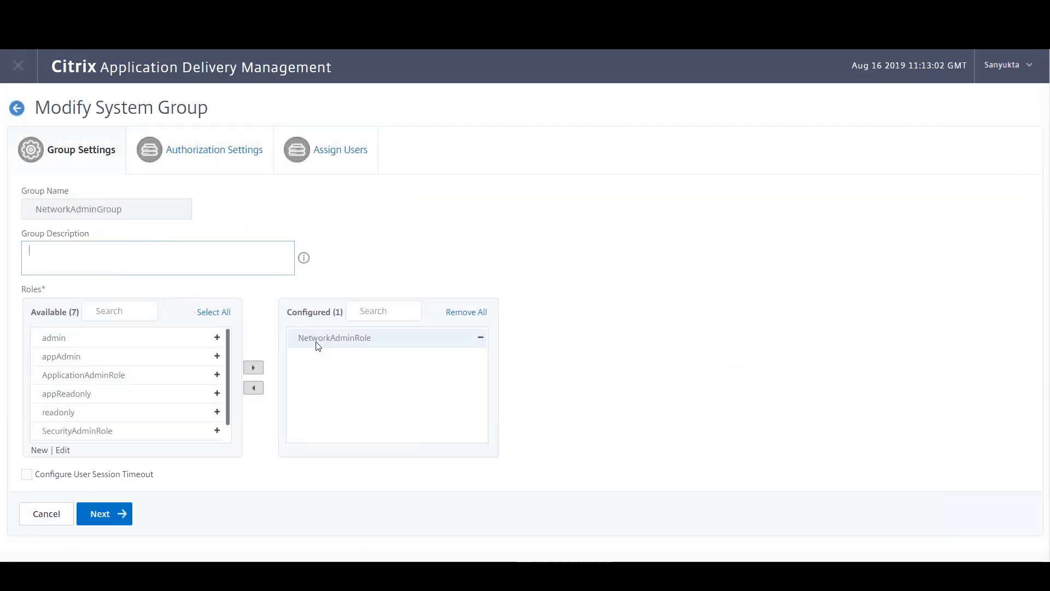
left_click(93, 518)
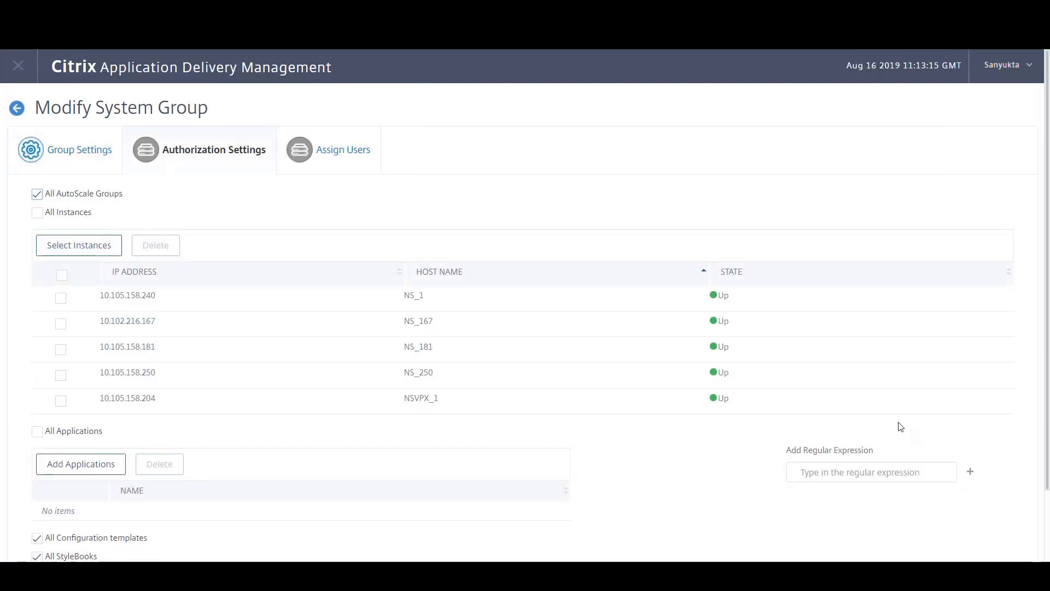
scroll(792, 452, "down", 2)
left_click(172, 535)
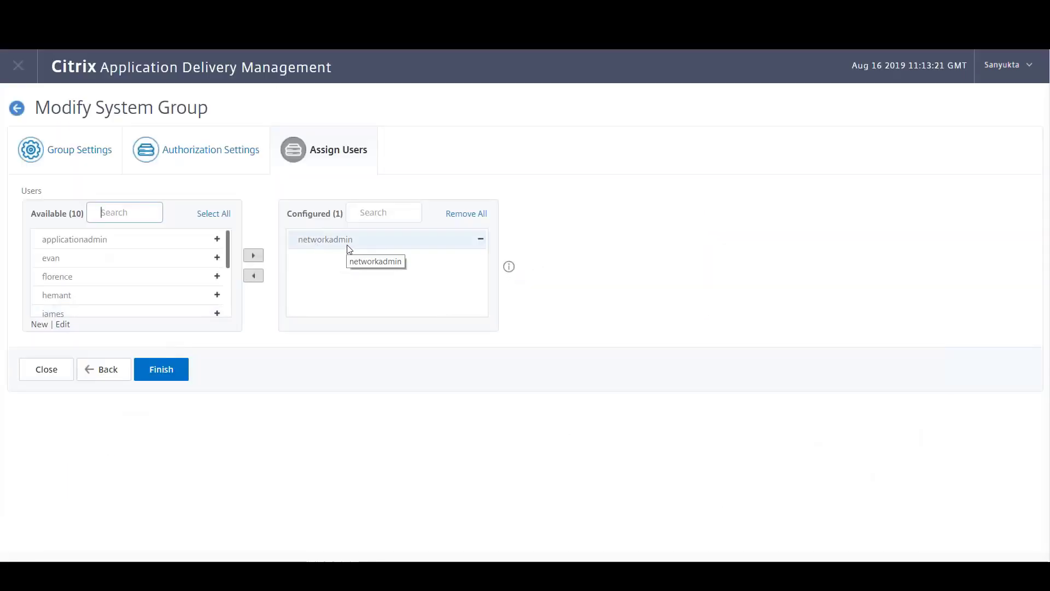
Step: Finish saving NetworkAdminGroup and log out of the admin session
left_click(163, 377)
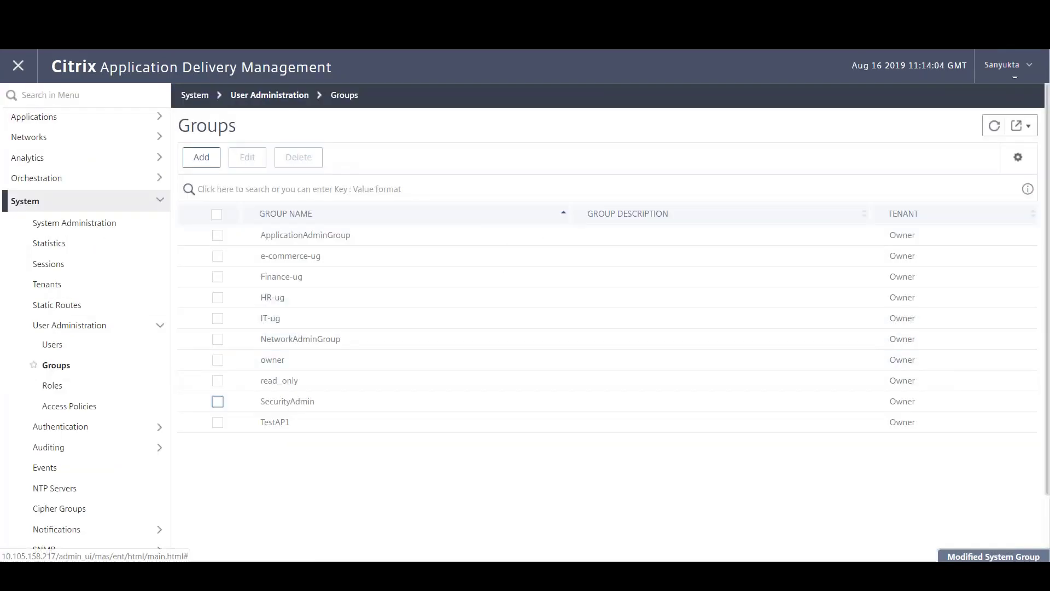
left_click(1006, 64)
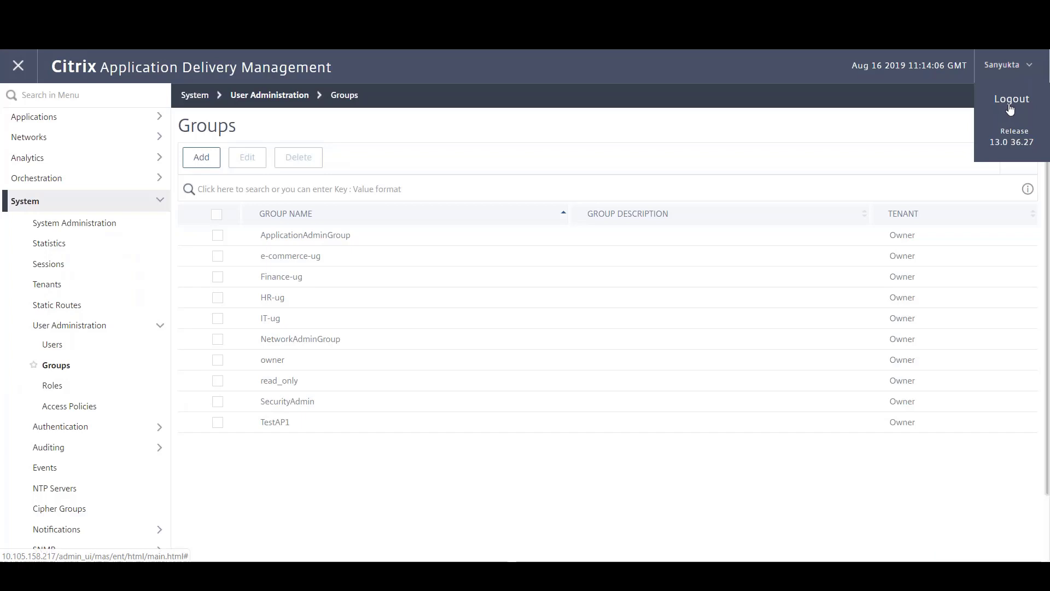
left_click(1010, 108)
Step: Log on as networkadmin, view the five instances as a bubble chart, and expand Instances
type("networkadmin")
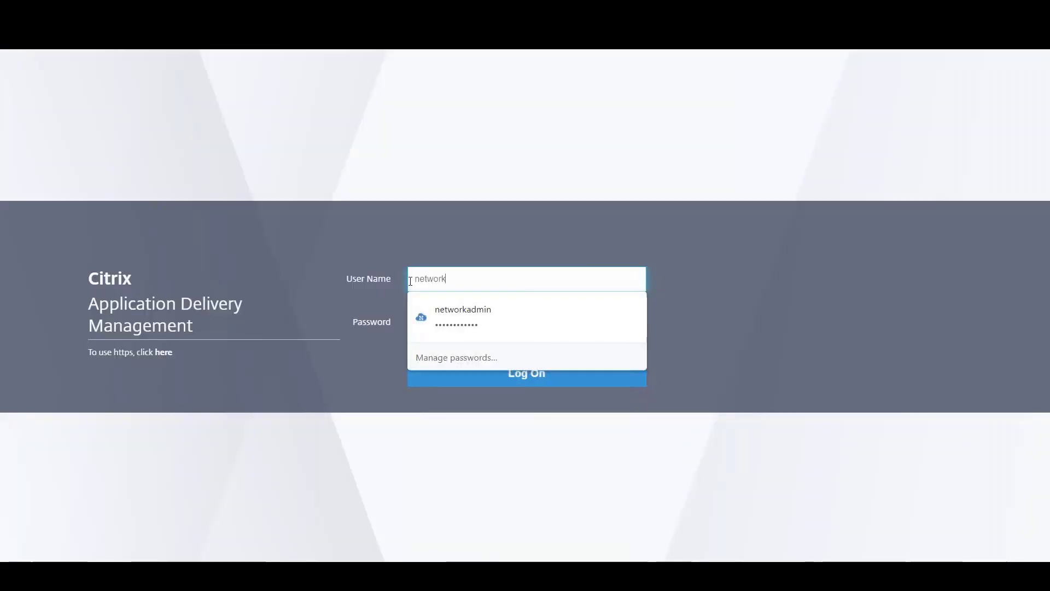
left_click(484, 318)
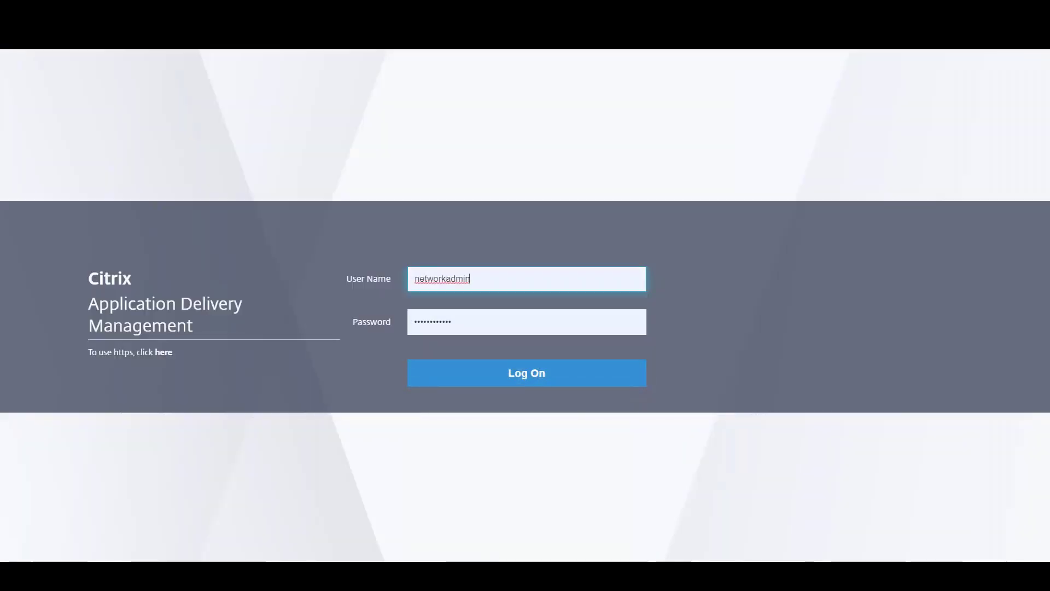
left_click(499, 374)
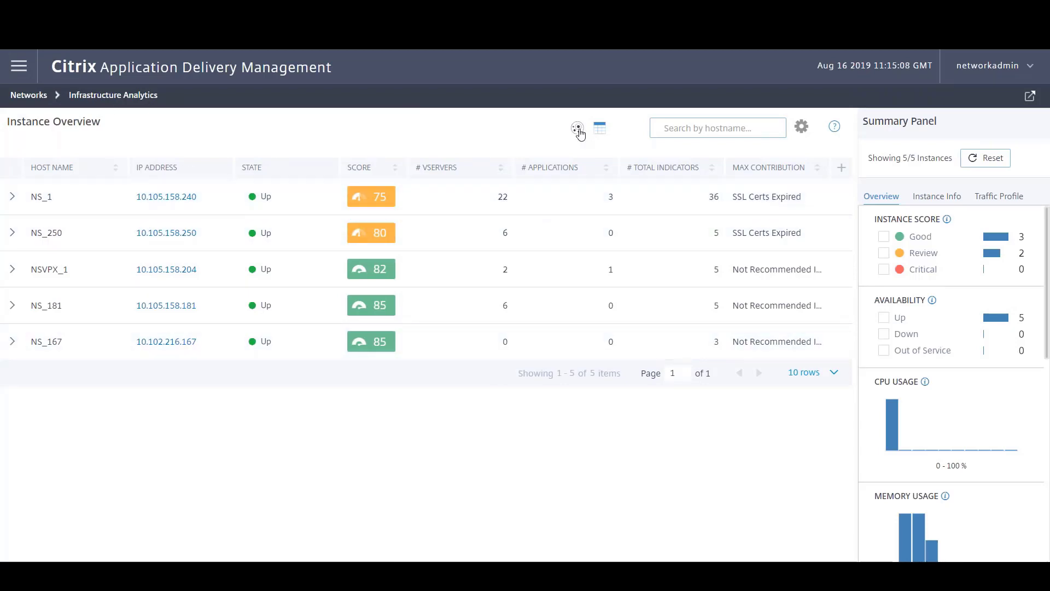
left_click(577, 128)
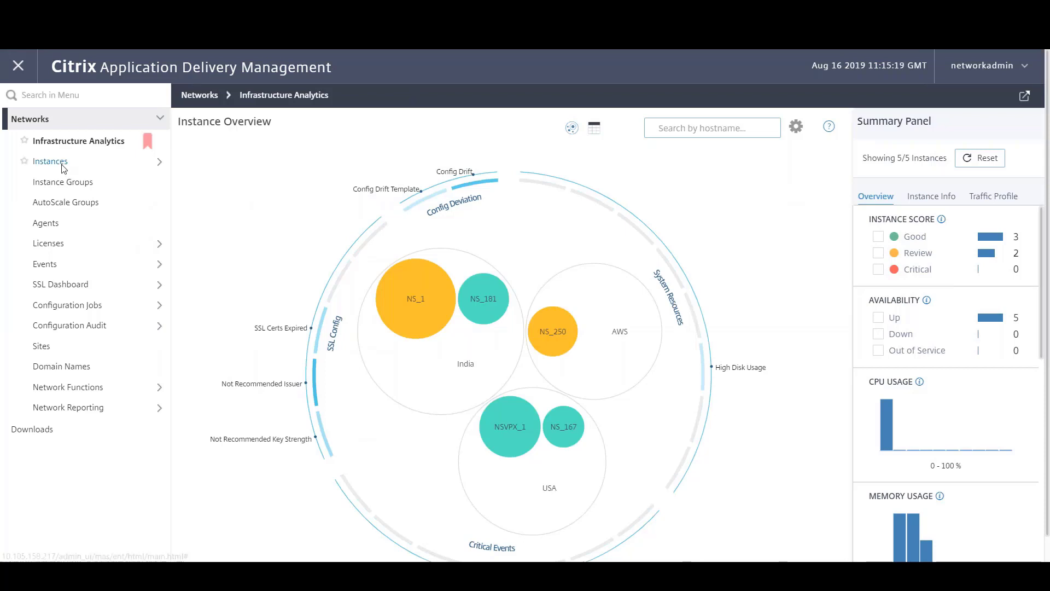
left_click(136, 166)
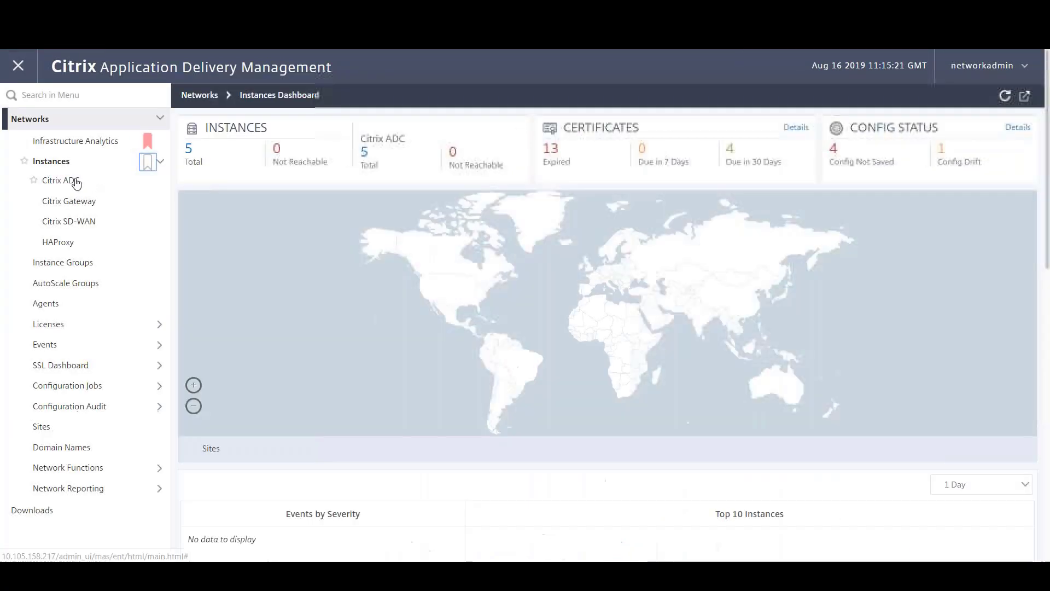
Step: Open the Citrix ADC instances list
left_click(76, 183)
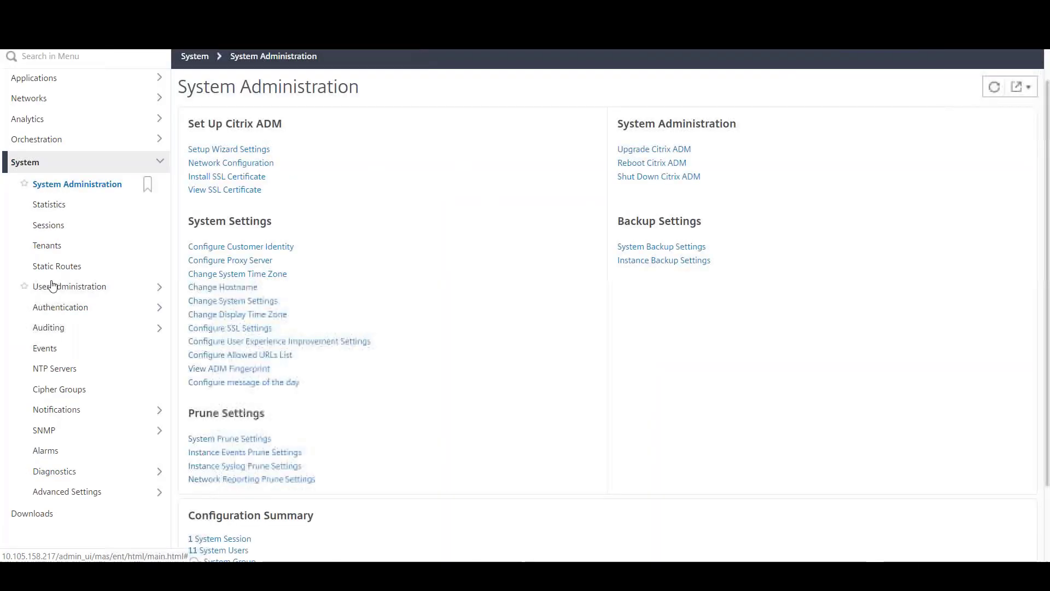
Step: Go from User Administration to the Access Policies list
left_click(158, 290)
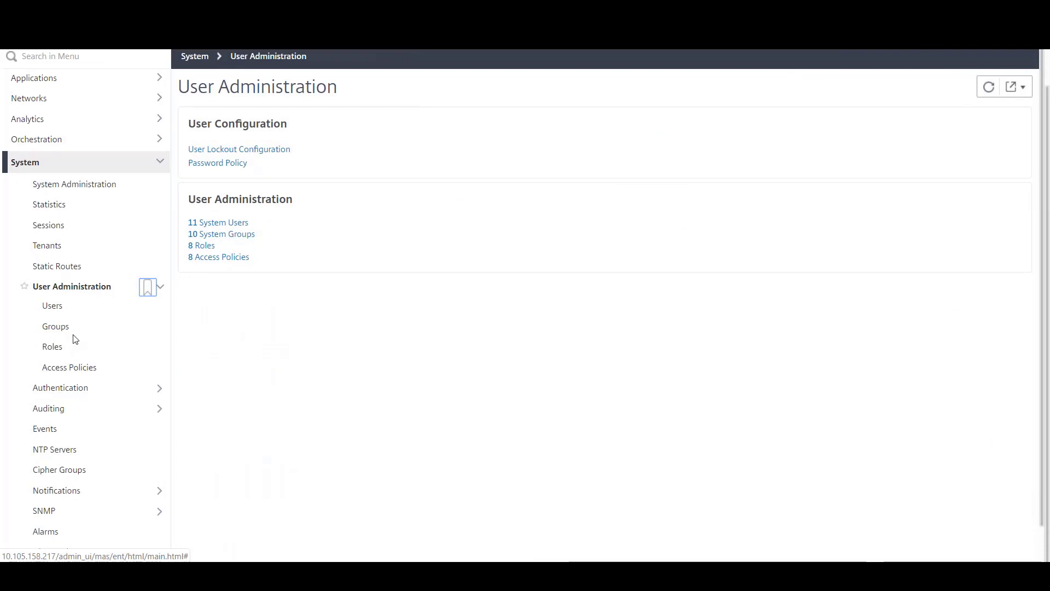
left_click(84, 368)
scroll(235, 300, "up", 1)
Step: Review ApplicationAdminPolicy's Applications permissions, close without saving, and deselect it
left_click(217, 298)
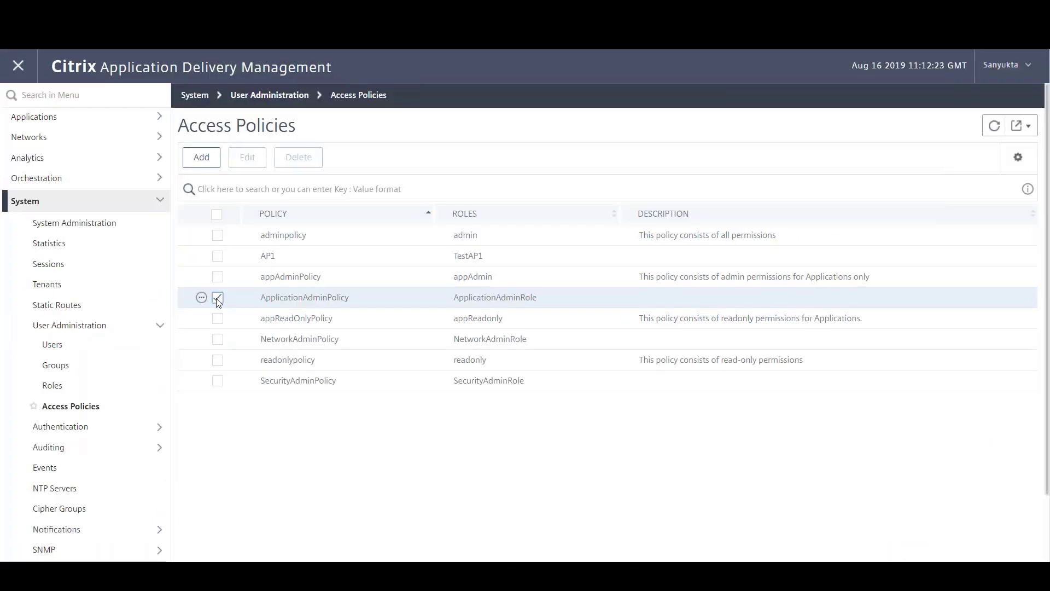
left_click(247, 158)
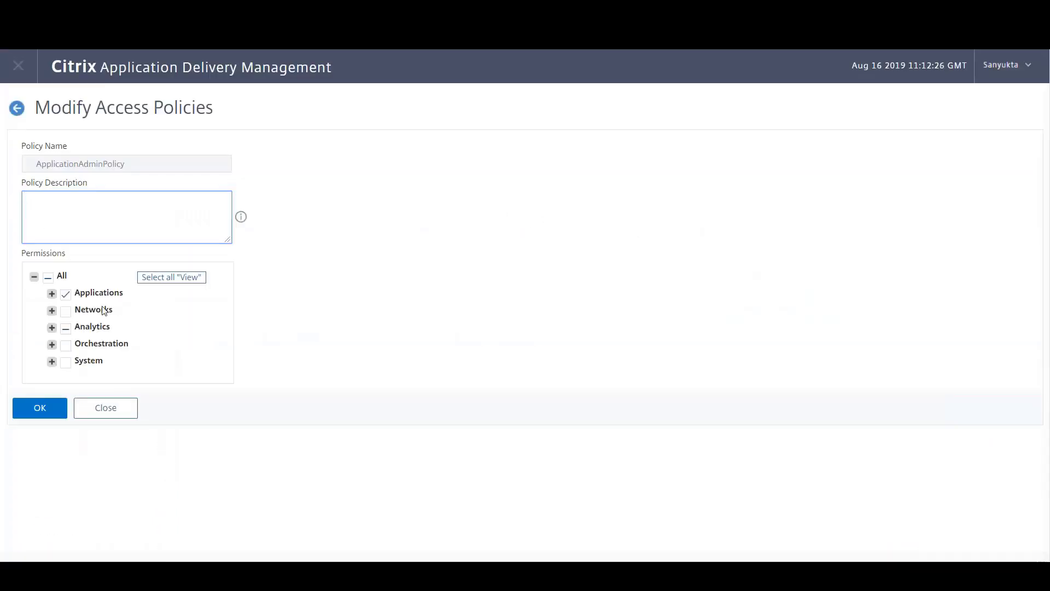
left_click(52, 294)
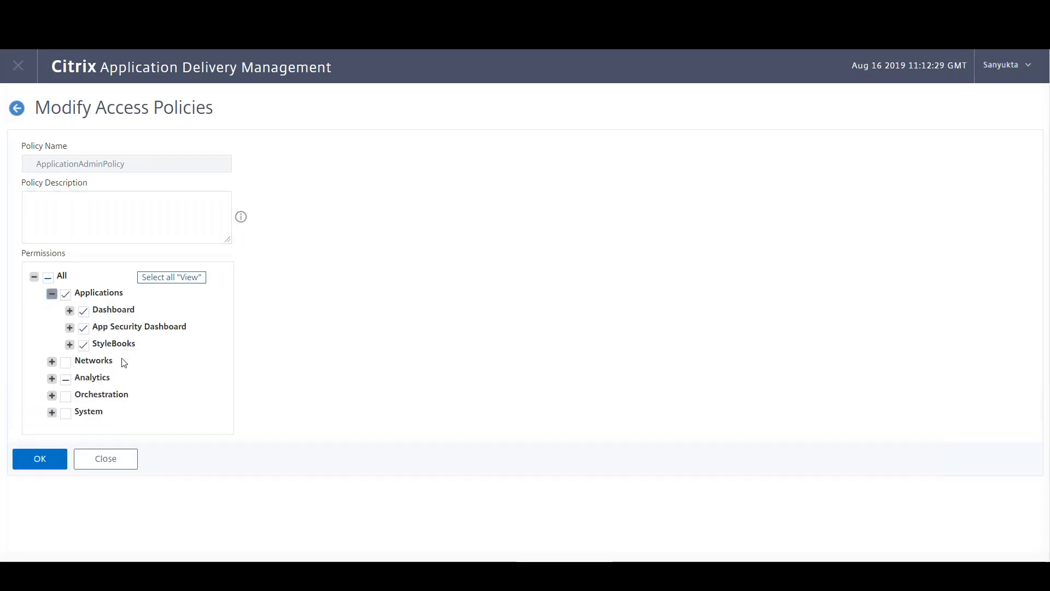
left_click(90, 459)
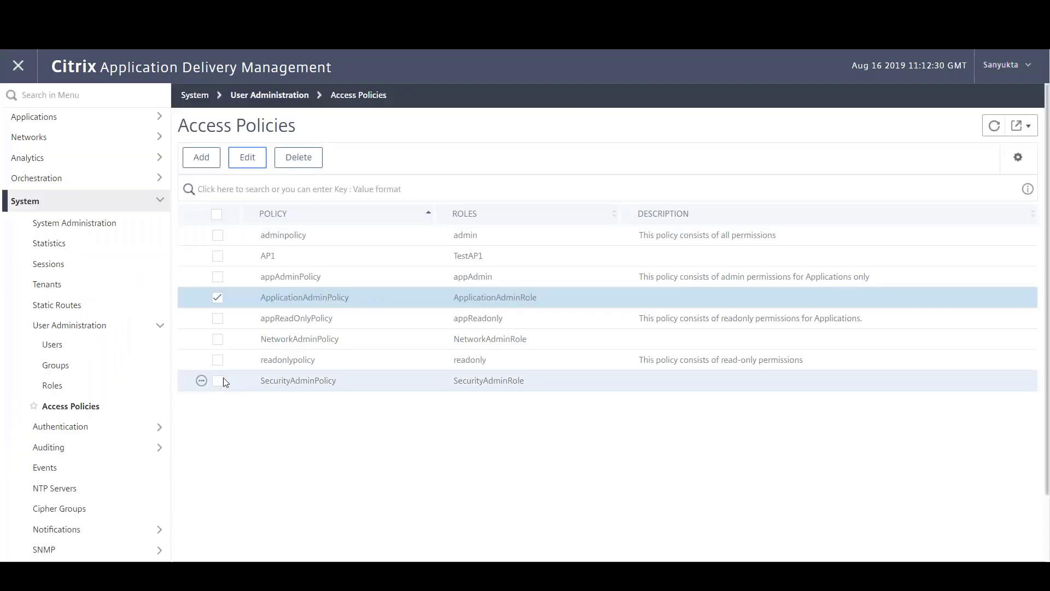
left_click(220, 300)
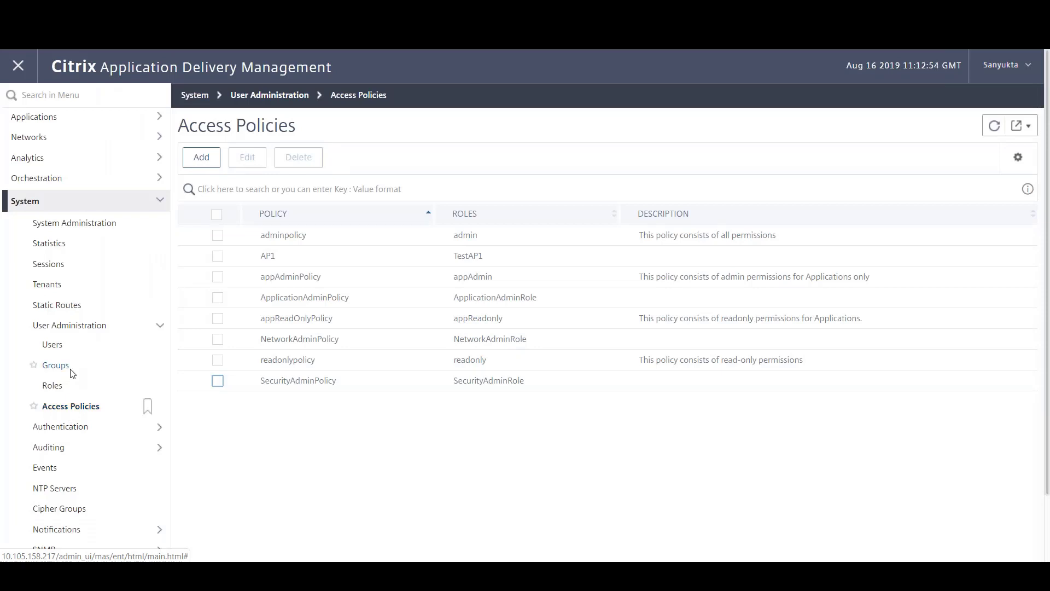
Step: Edit ApplicationAdminGroup and advance through Authorization Settings to Assign Users
left_click(55, 365)
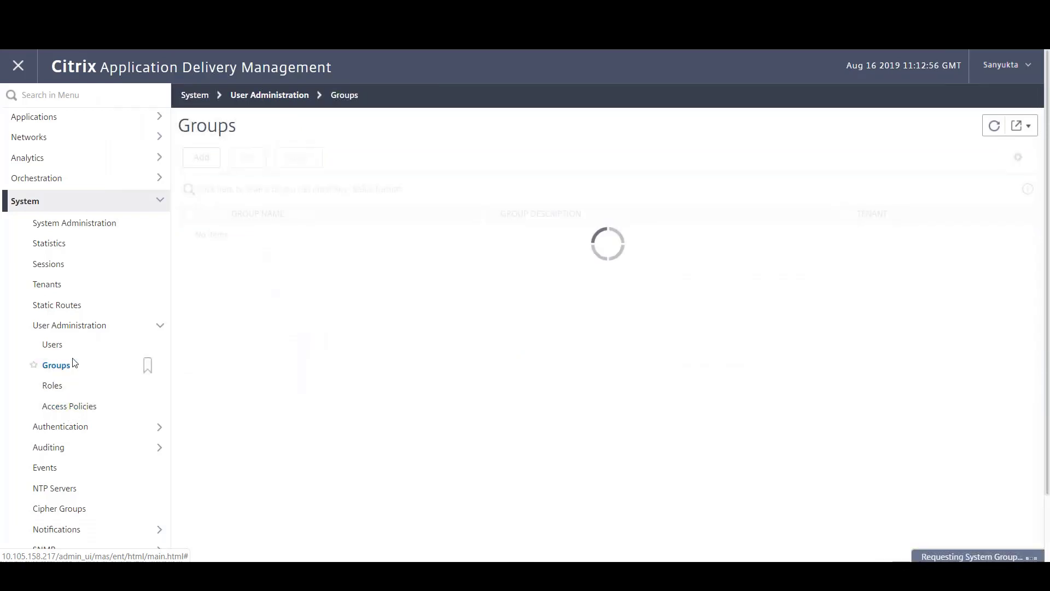
left_click(217, 234)
left_click(240, 159)
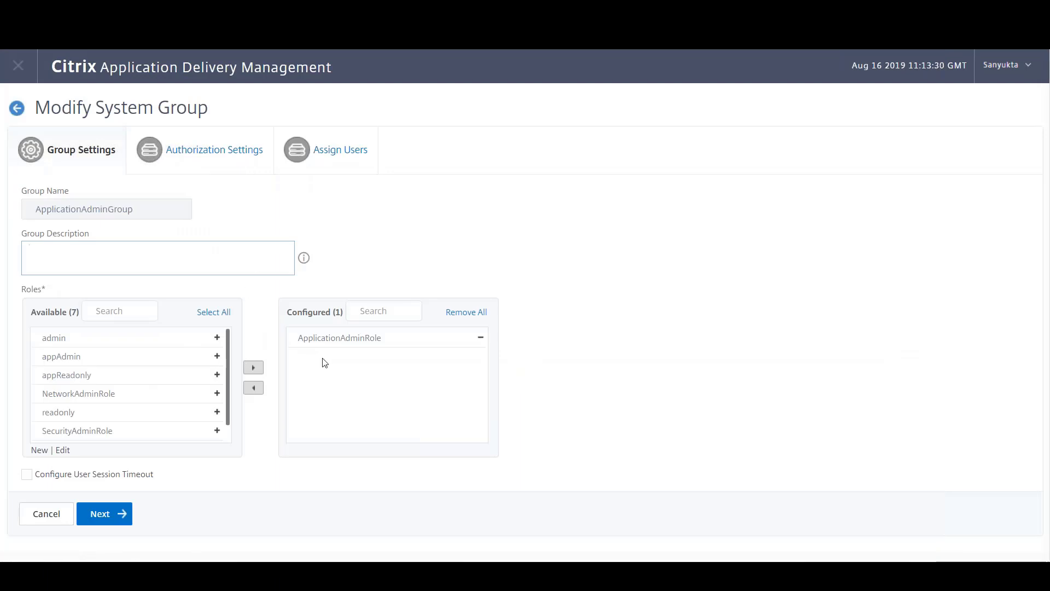
left_click(119, 513)
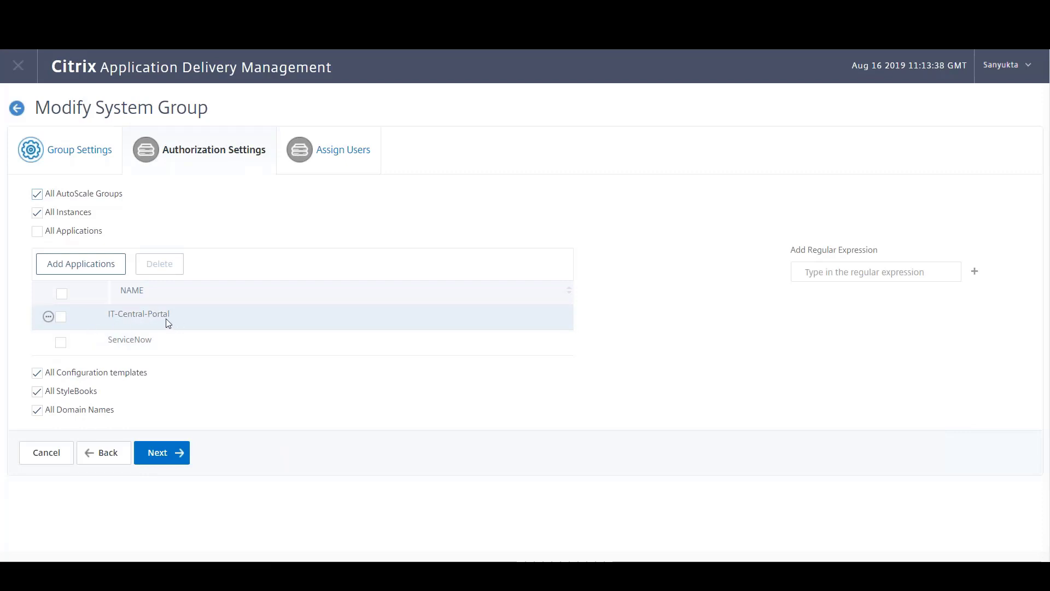
left_click(174, 454)
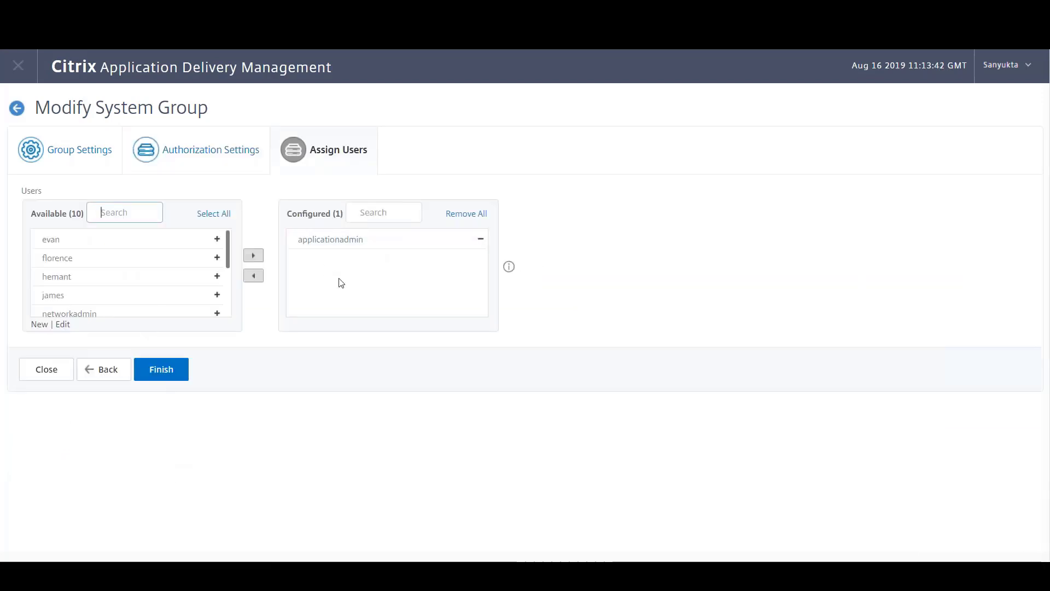
Step: Save ApplicationAdminGroup and clear its selection in the groups list
left_click(159, 372)
left_click(218, 237)
left_click(218, 237)
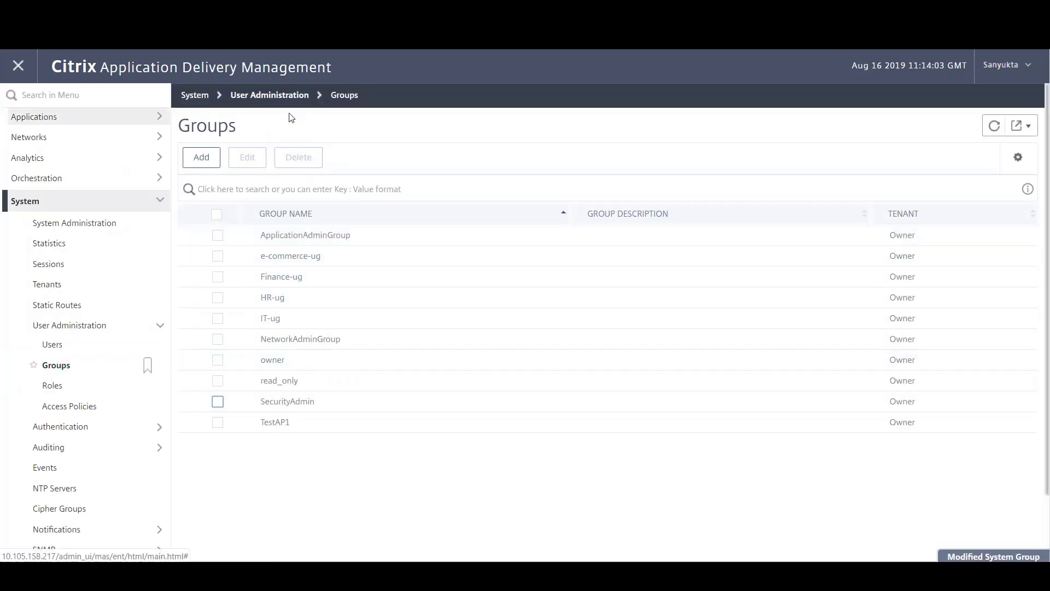
Step: Log out and pick the saved application admin credentials on the login page
left_click(1012, 68)
left_click(1011, 107)
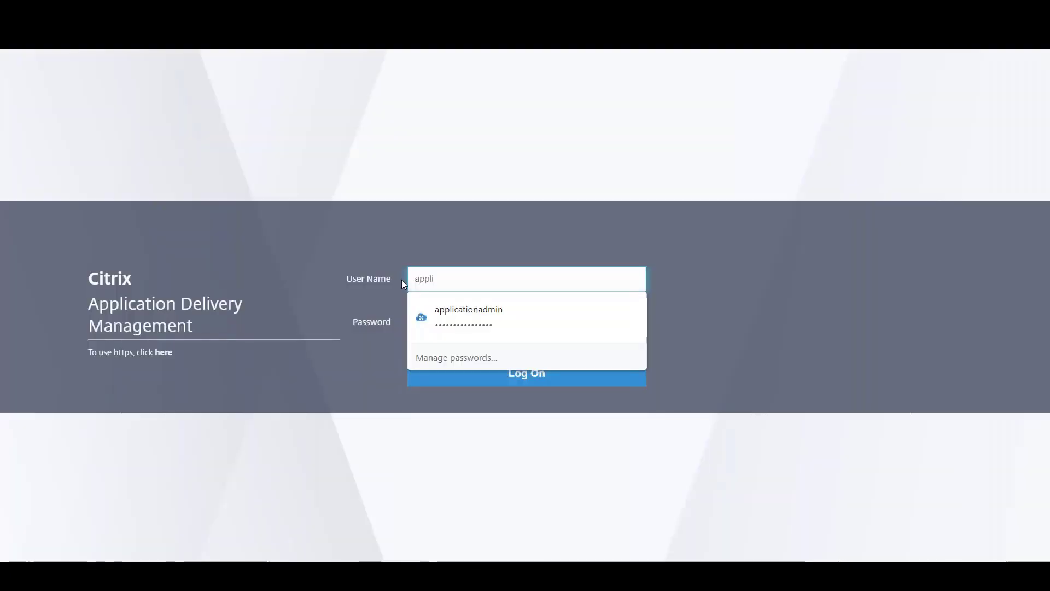
key("Down")
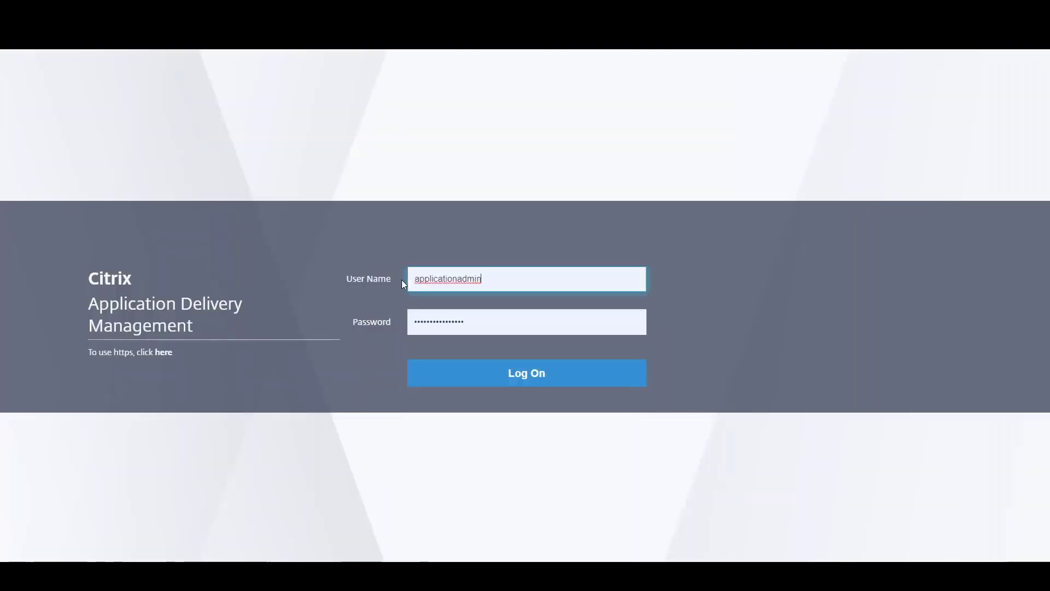
Step: Log in as the application admin and check Web Insight Instances, Applications and Security Insight
left_click(534, 388)
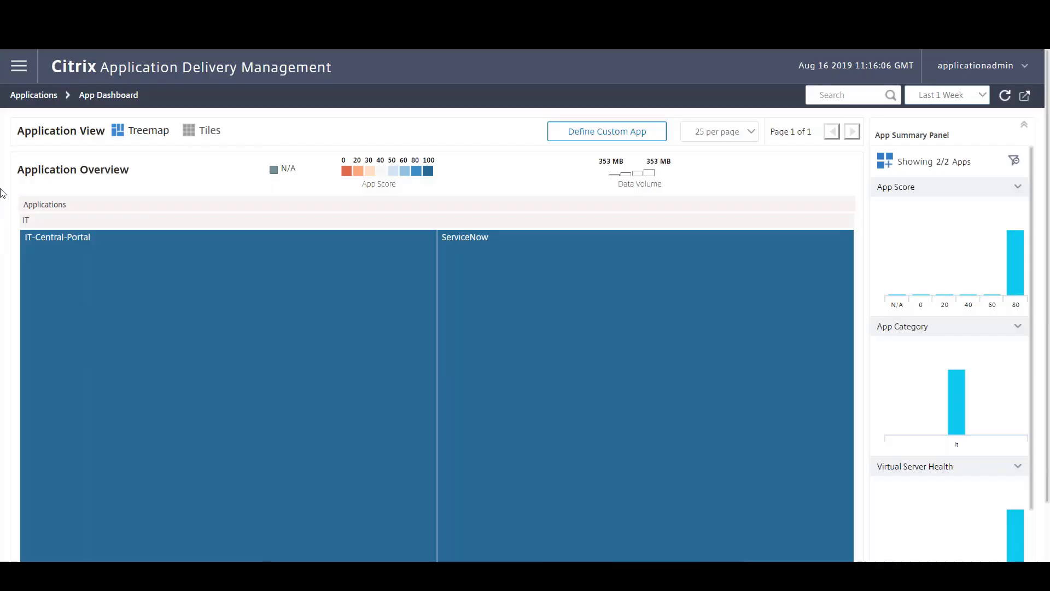
mouse_move(91, 262)
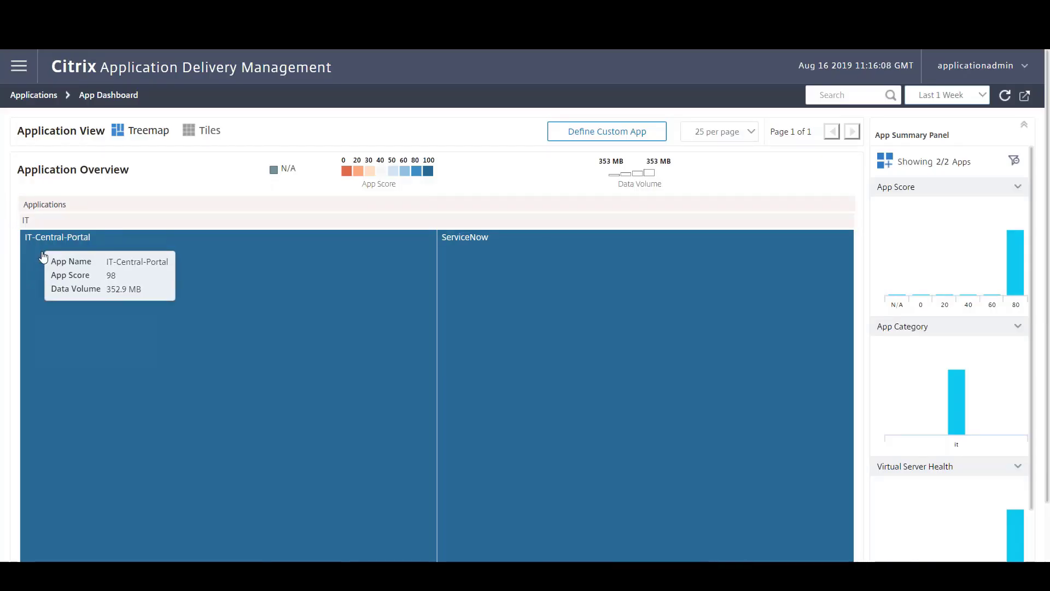
left_click(16, 69)
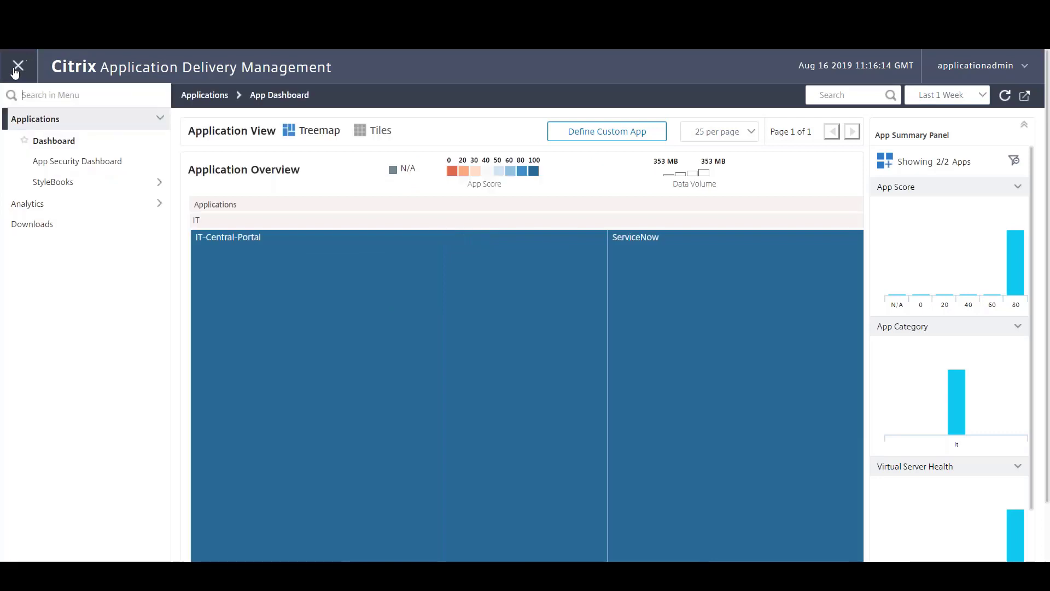
left_click(160, 205)
left_click(61, 160)
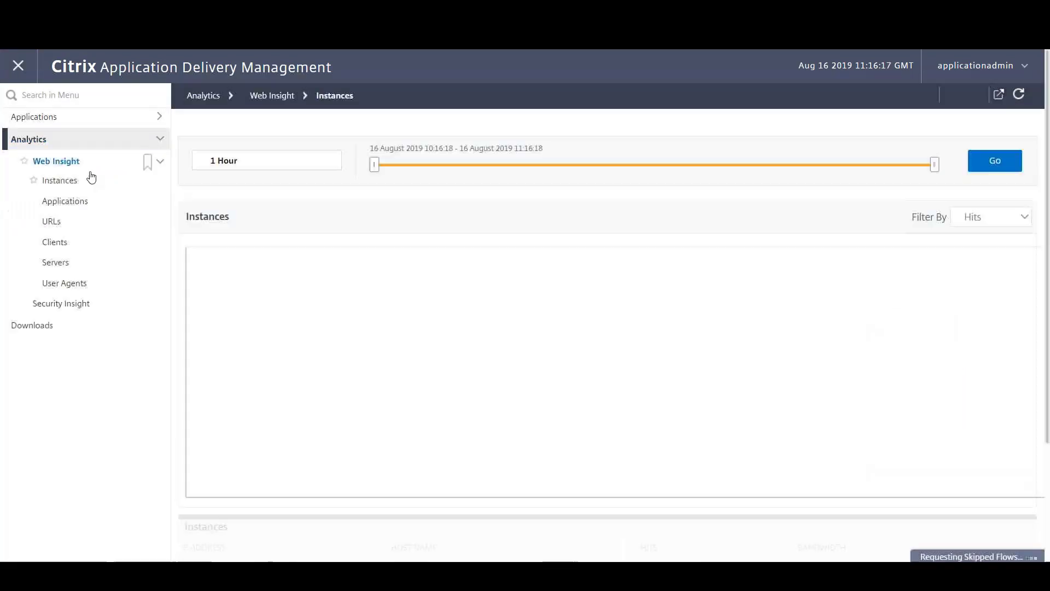
left_click(66, 203)
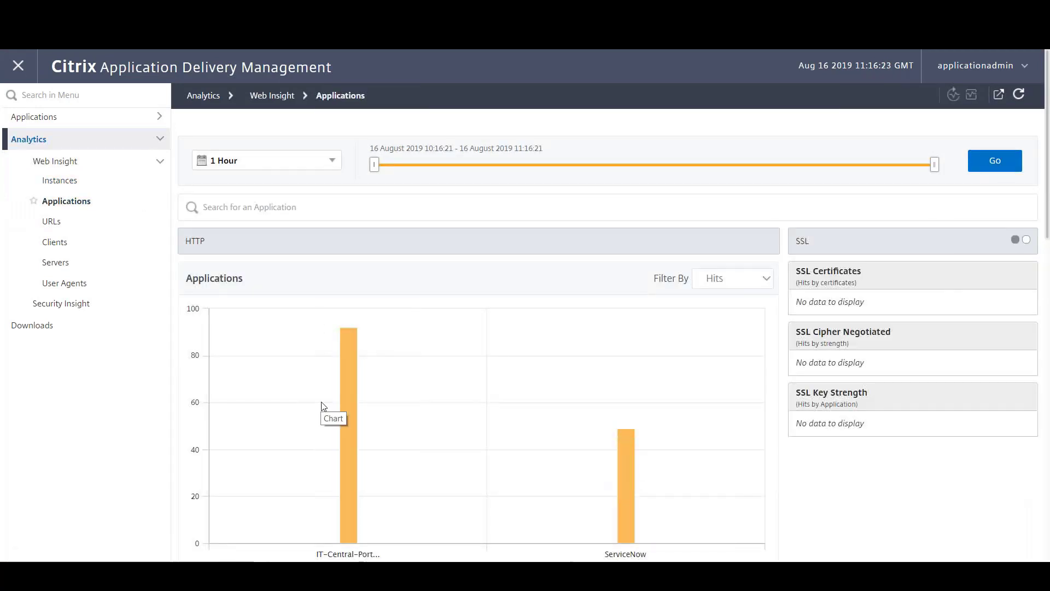
left_click(62, 306)
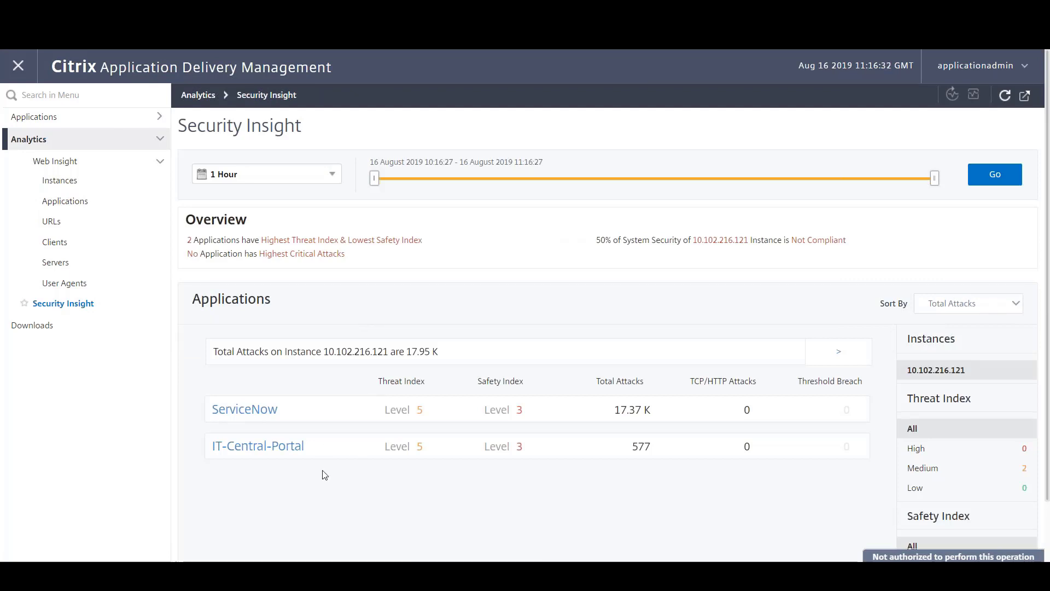
left_click(1001, 67)
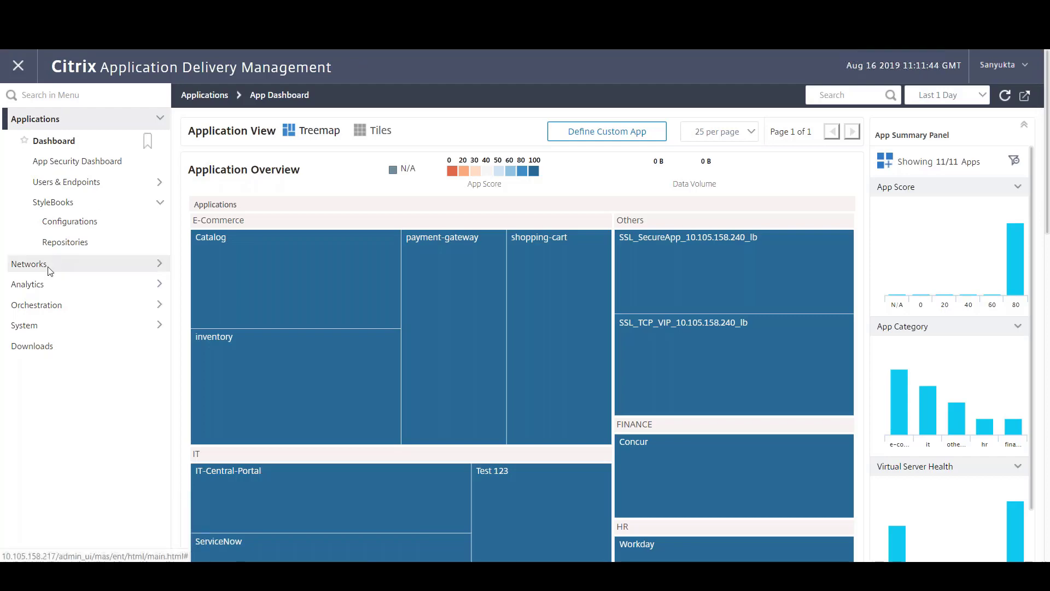
Step: Navigate through System > User Administration to the Access Policies list
left_click(33, 264)
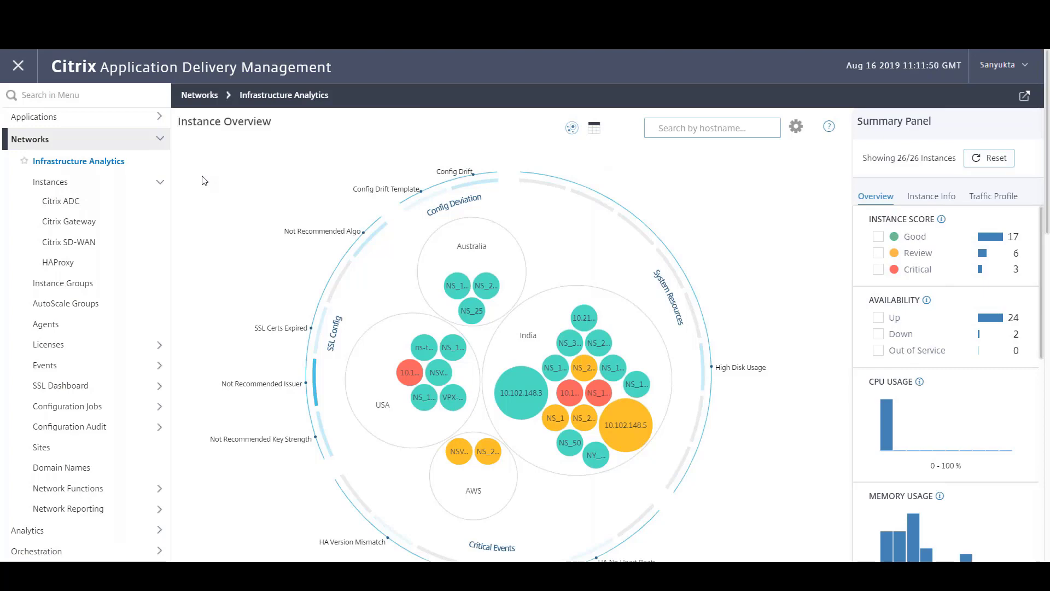
scroll(94, 265, "down", 1)
left_click(30, 534)
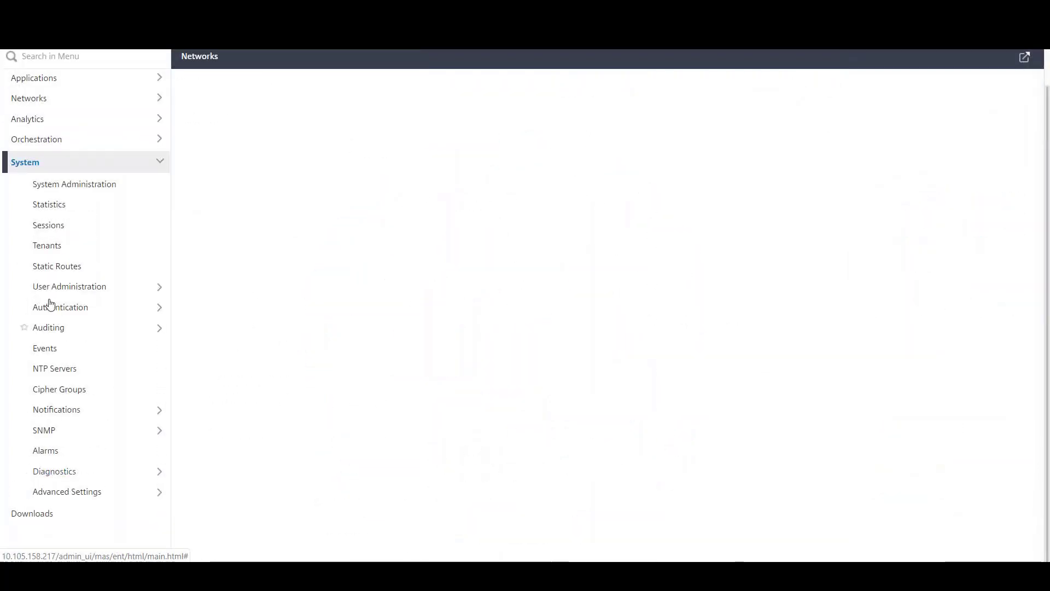
left_click(159, 289)
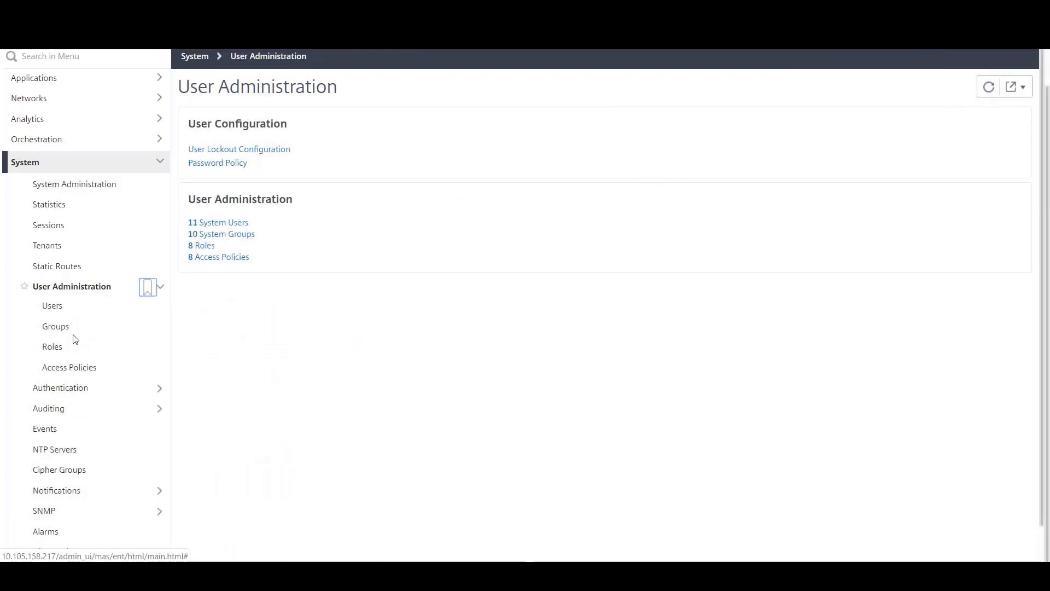
left_click(82, 367)
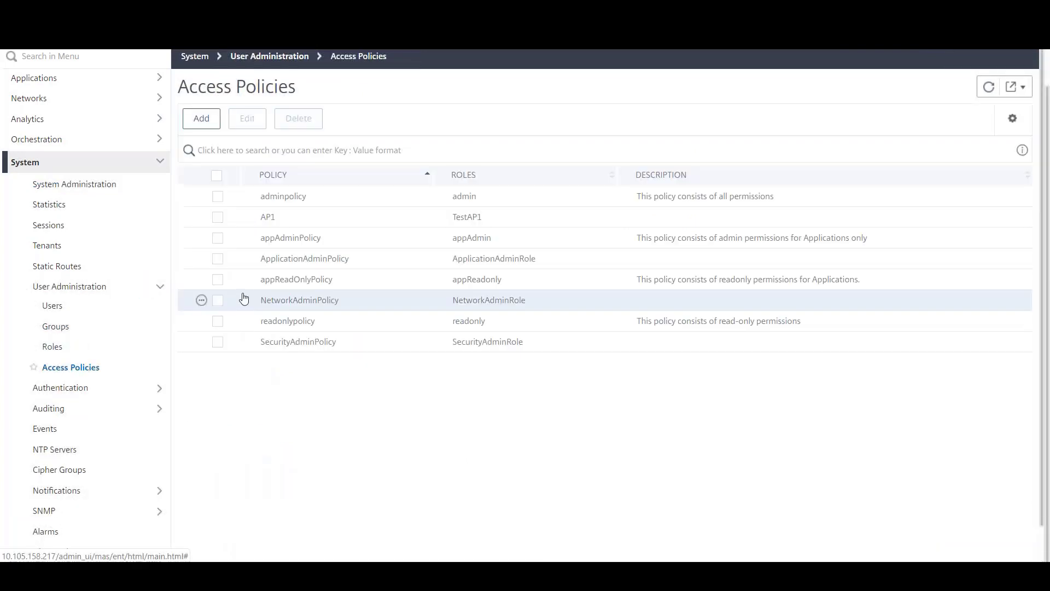
scroll(219, 383, "up", 1)
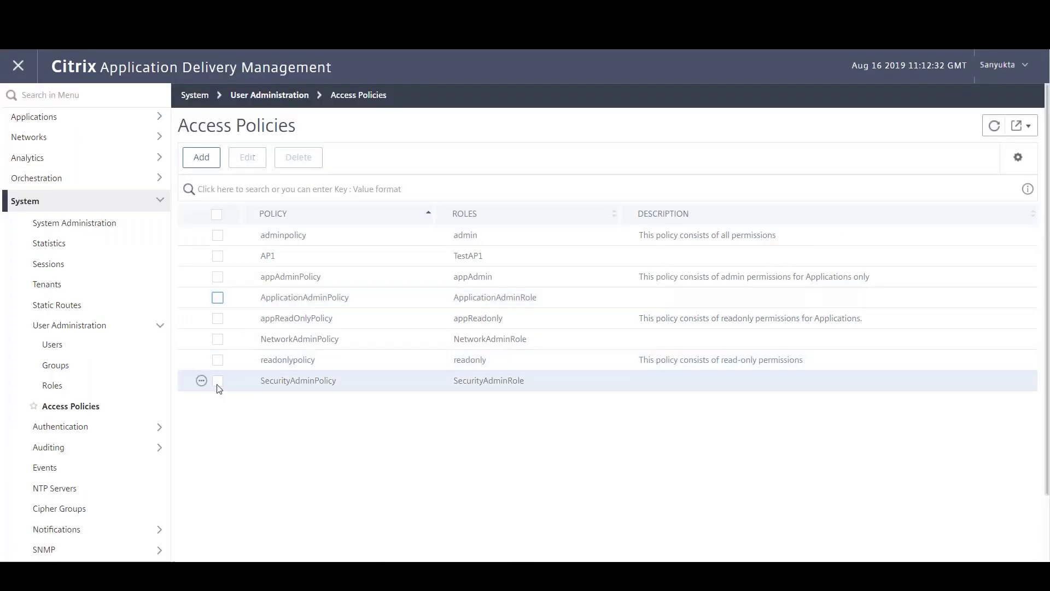
left_click(218, 381)
left_click(244, 160)
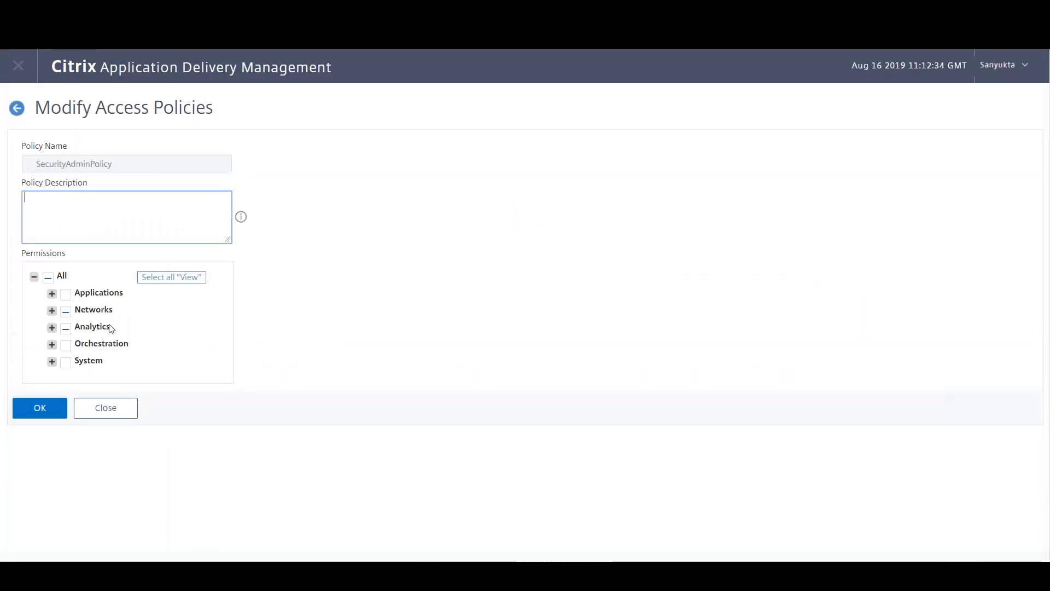
left_click(51, 310)
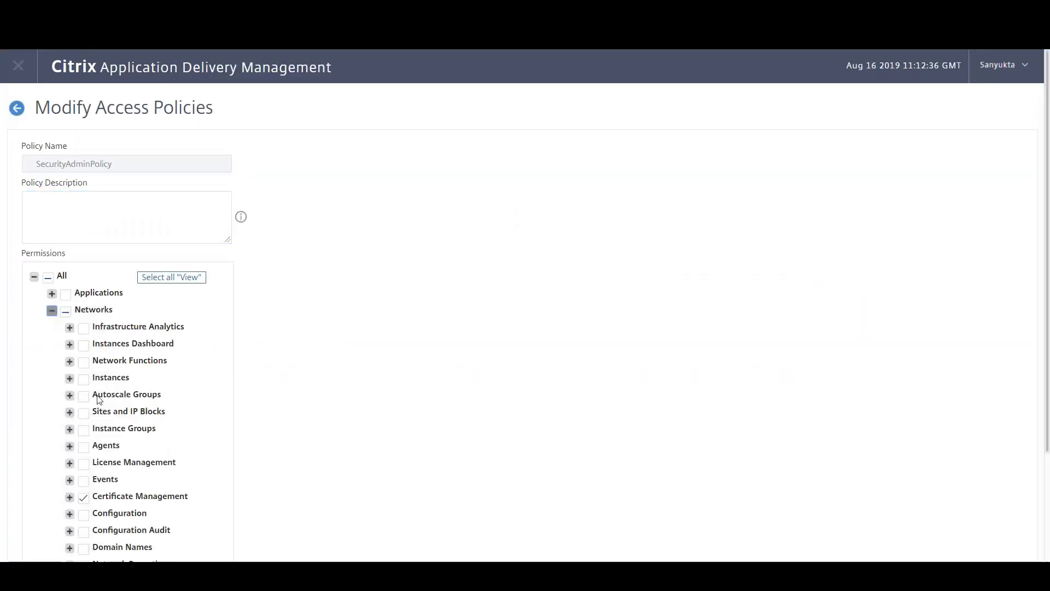
scroll(104, 389, "down", 3)
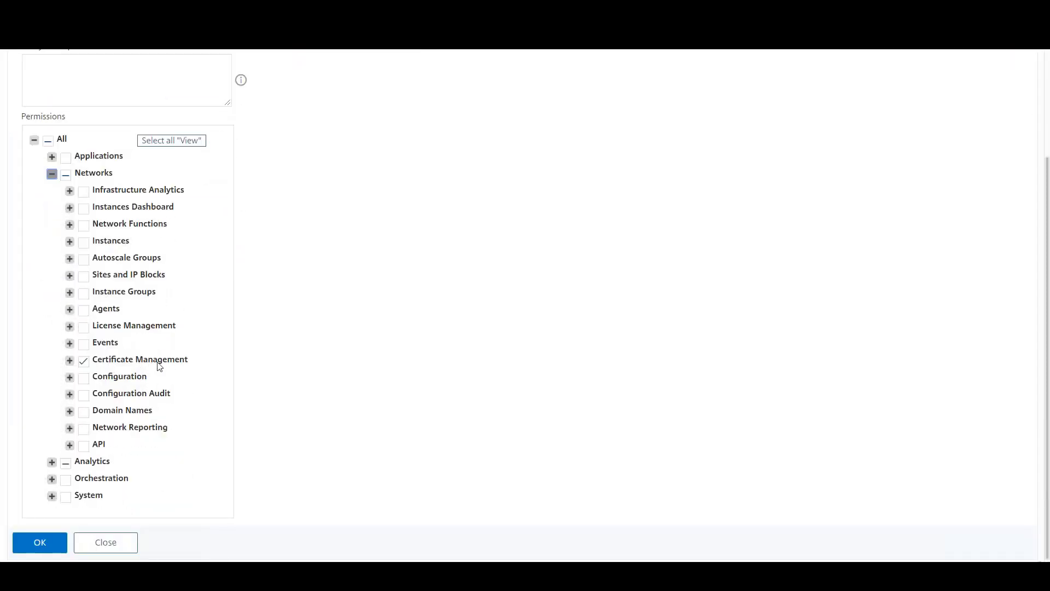
left_click(51, 463)
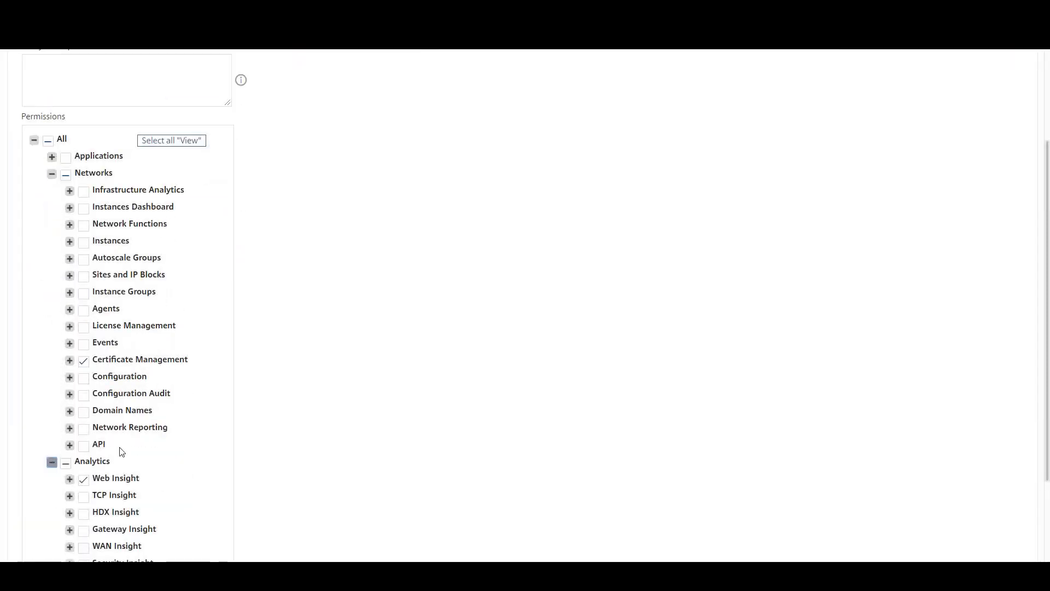
scroll(192, 425, "down", 1)
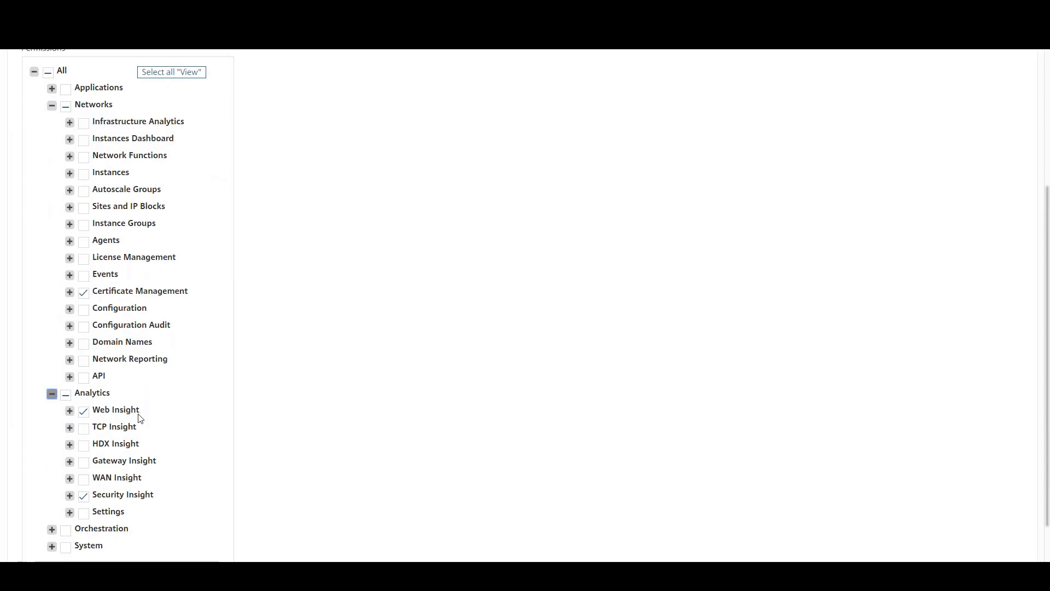
scroll(183, 444, "down", 1)
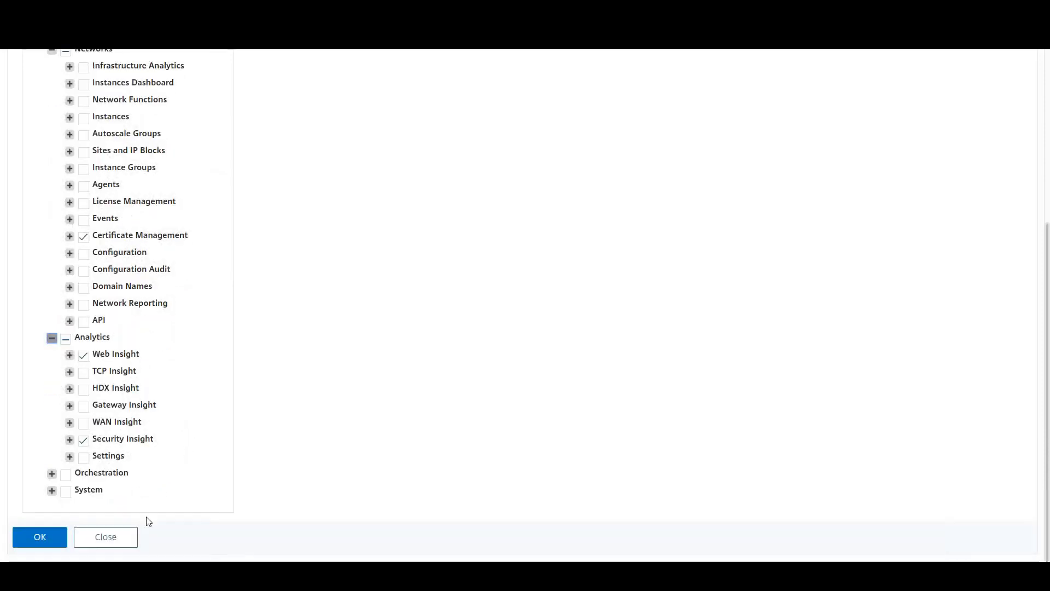
left_click(113, 537)
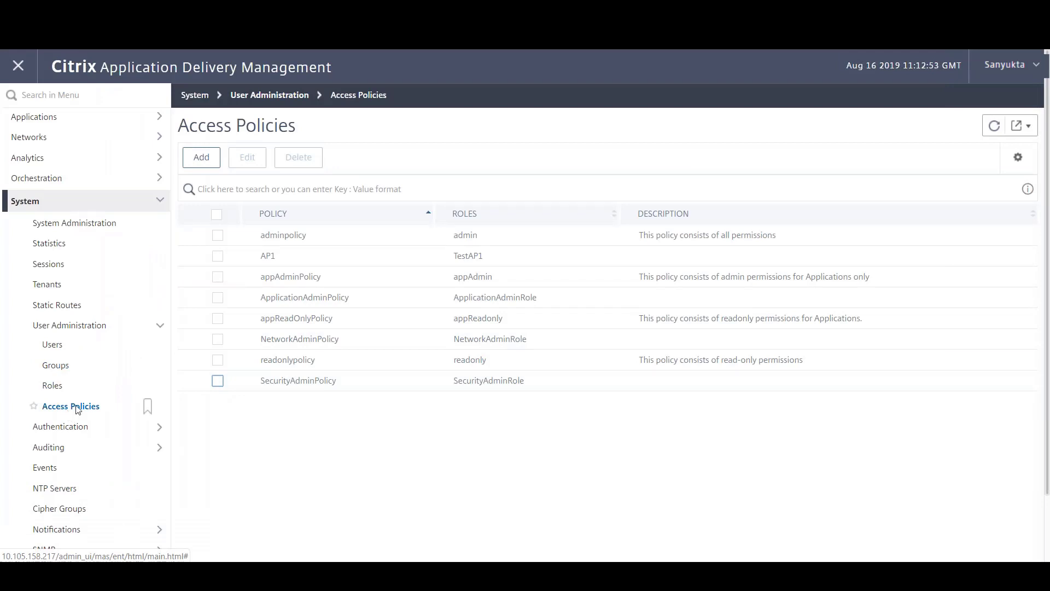
Step: Edit the SecurityAdmin group, step through to Finish to save it, and deselect it
left_click(60, 366)
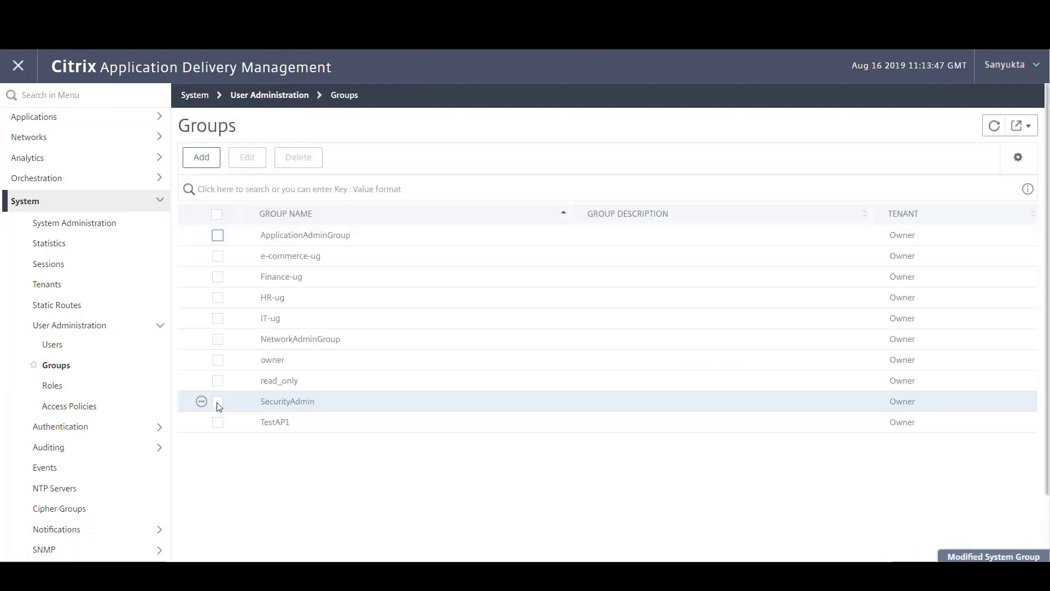
left_click(219, 403)
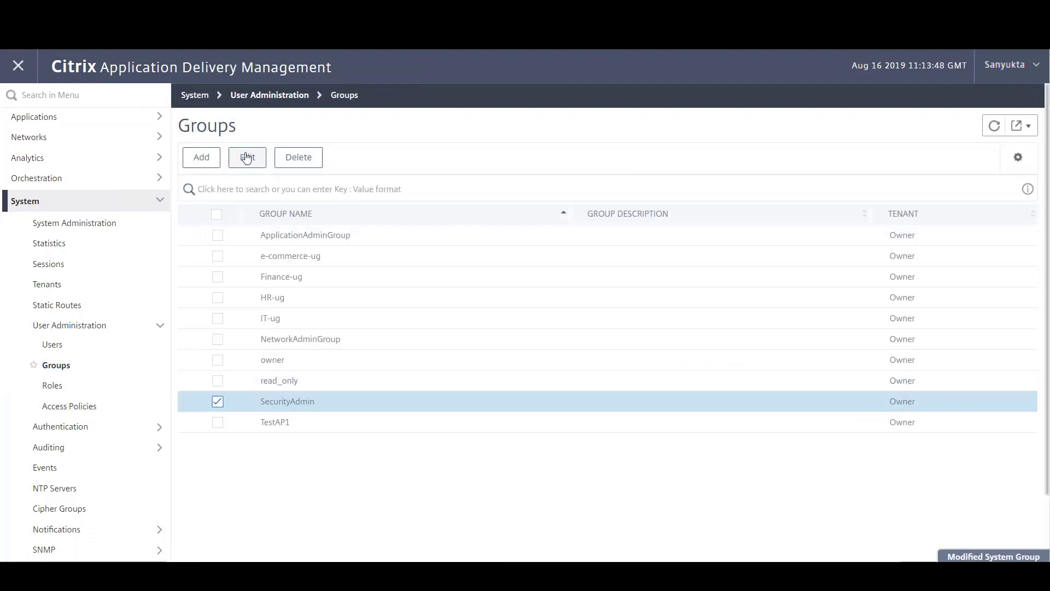
left_click(247, 157)
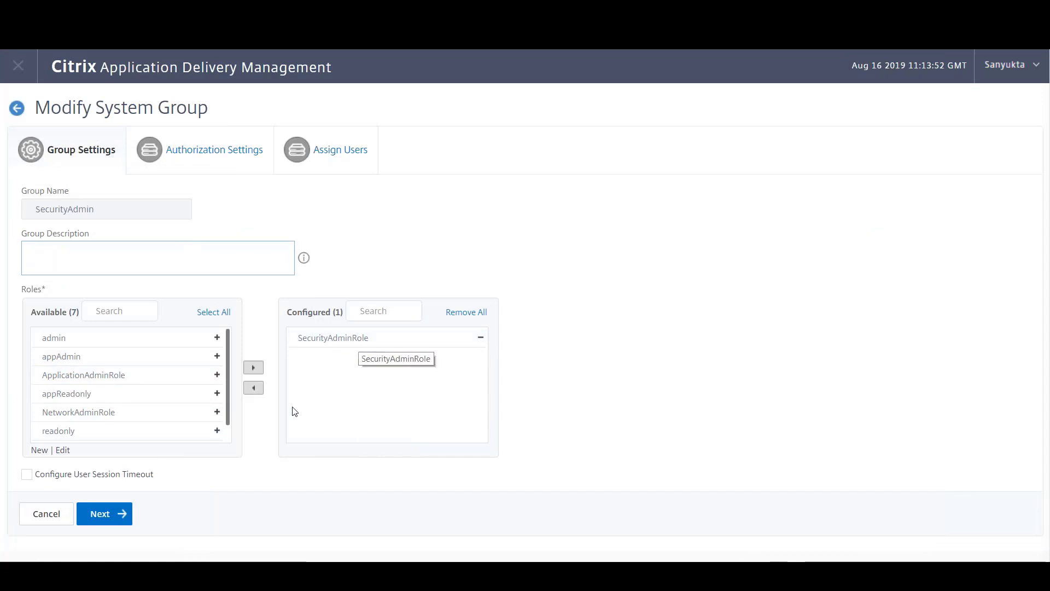
left_click(117, 516)
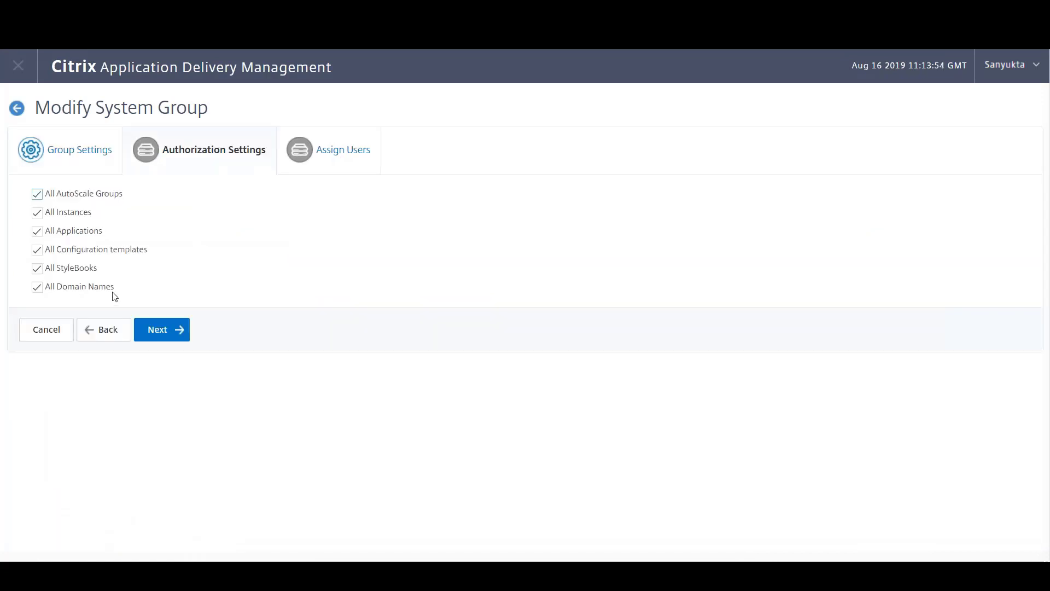
left_click(164, 329)
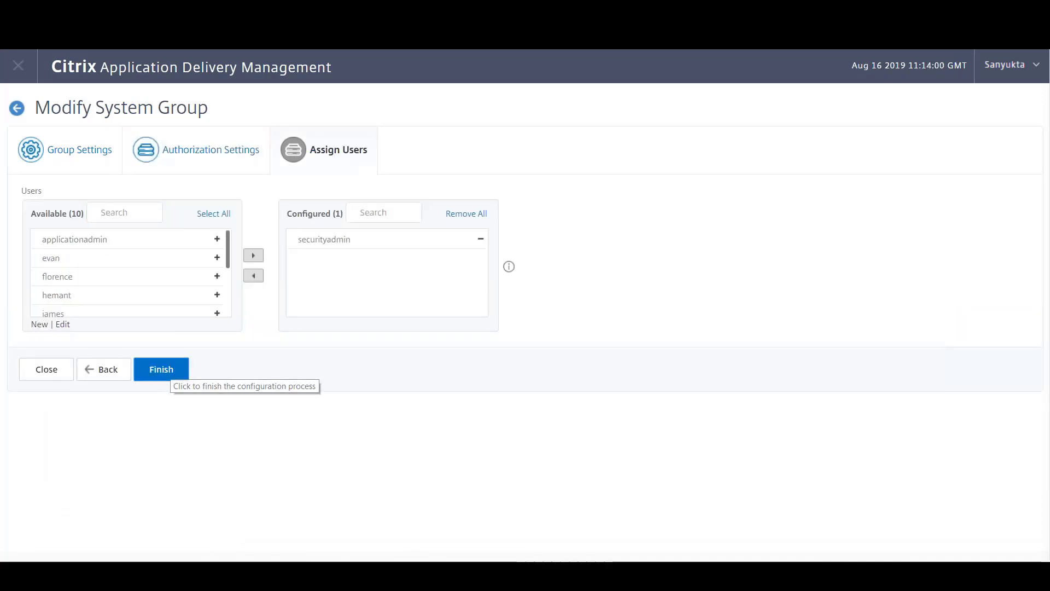
left_click(171, 372)
left_click(218, 402)
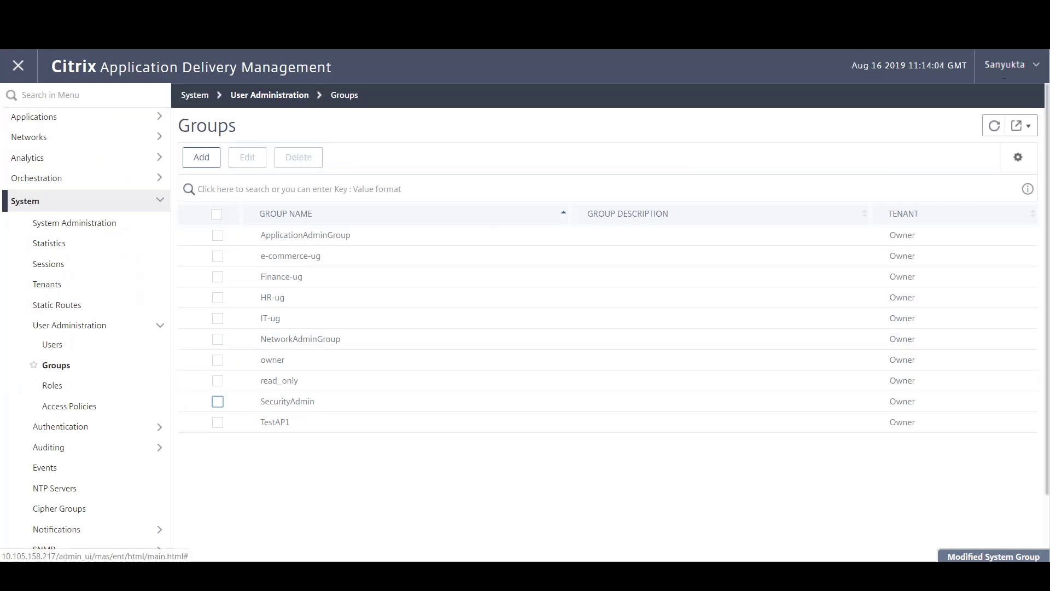
Step: Log out and sign in as the security admin, then bring up the navigation menu
left_click(1011, 65)
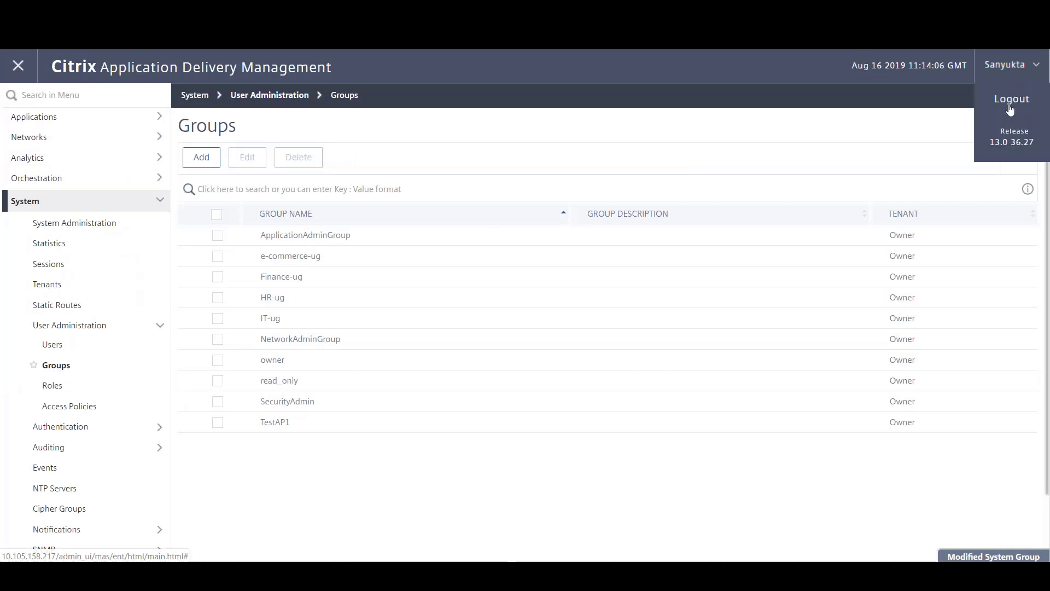
left_click(1010, 102)
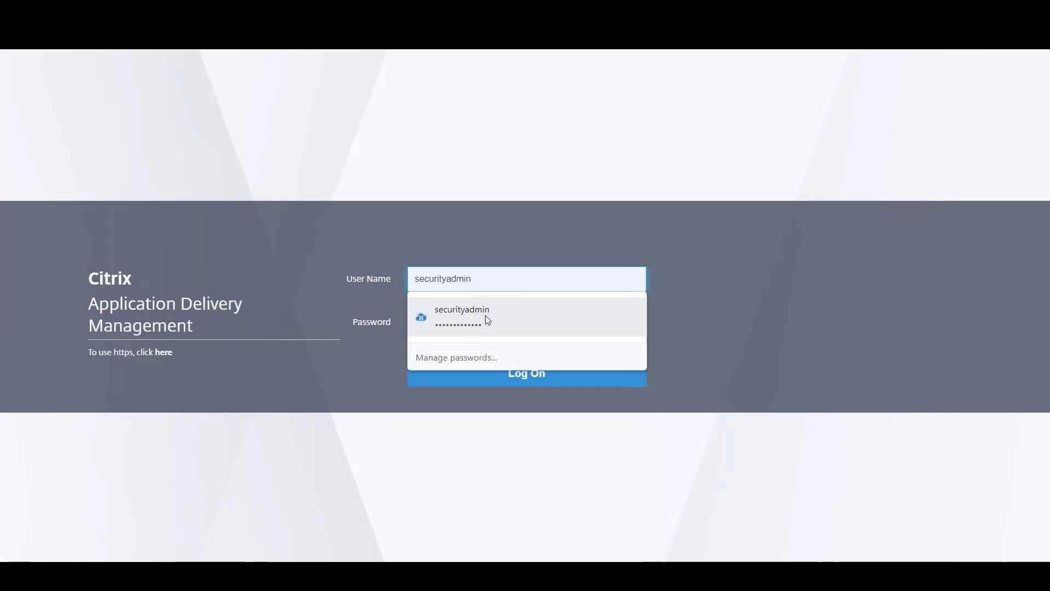
left_click(485, 315)
left_click(476, 370)
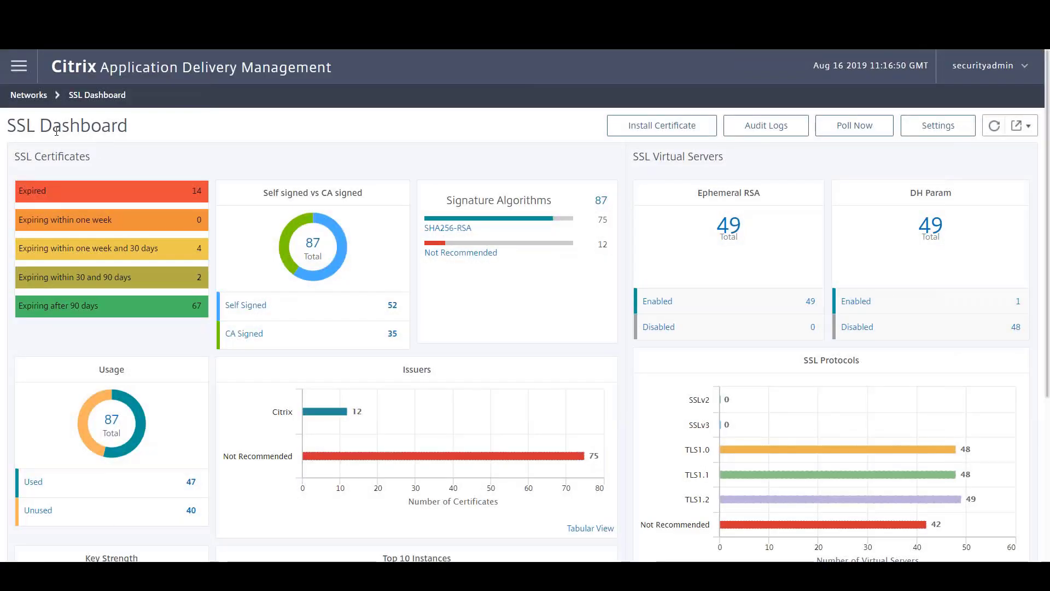
left_click(18, 65)
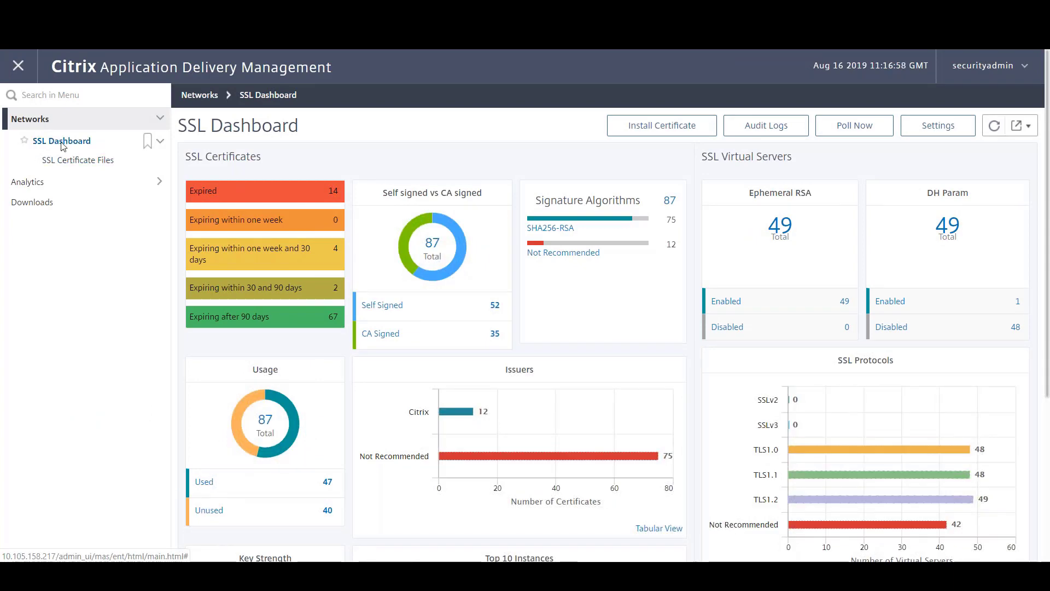
left_click(160, 186)
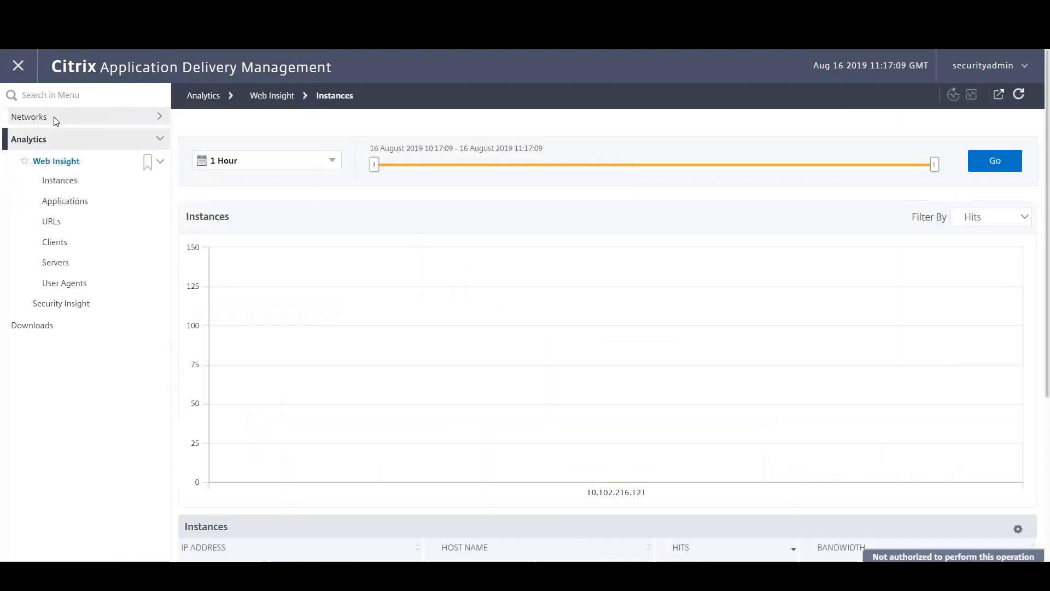